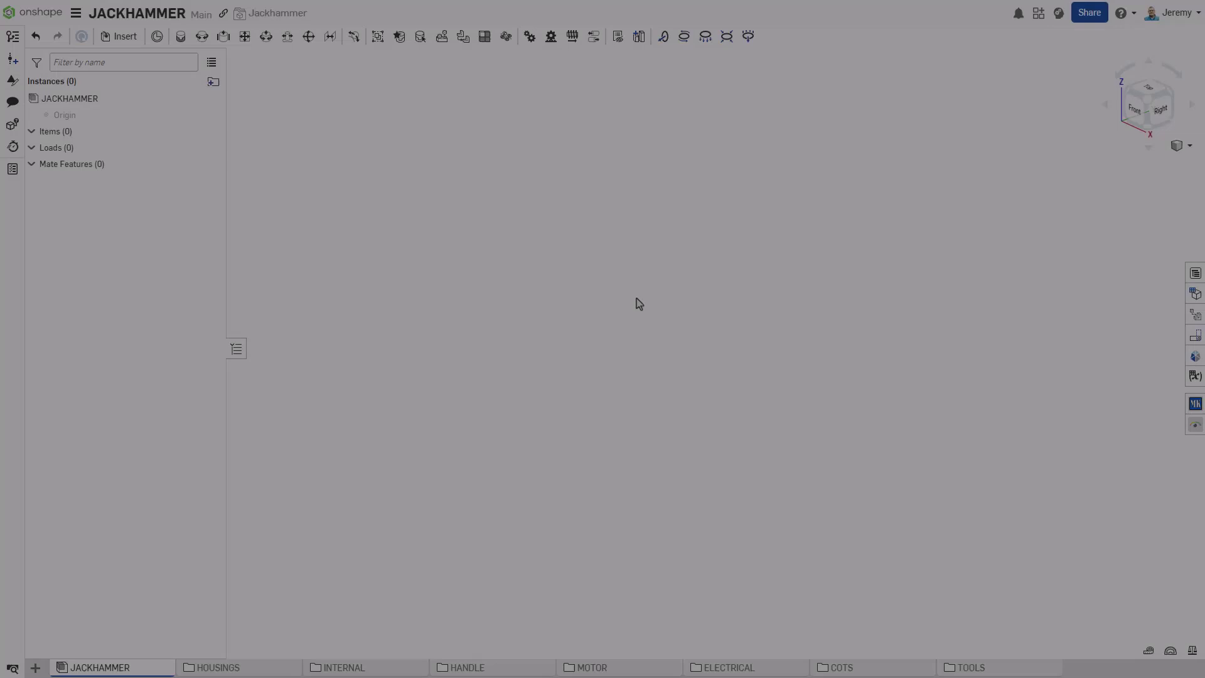
# Insert the HOUSING ASSEMBLY into the empty JACKHAMMER assembly and fix it in place
pyautogui.press('s')
pyautogui.click(654, 289)
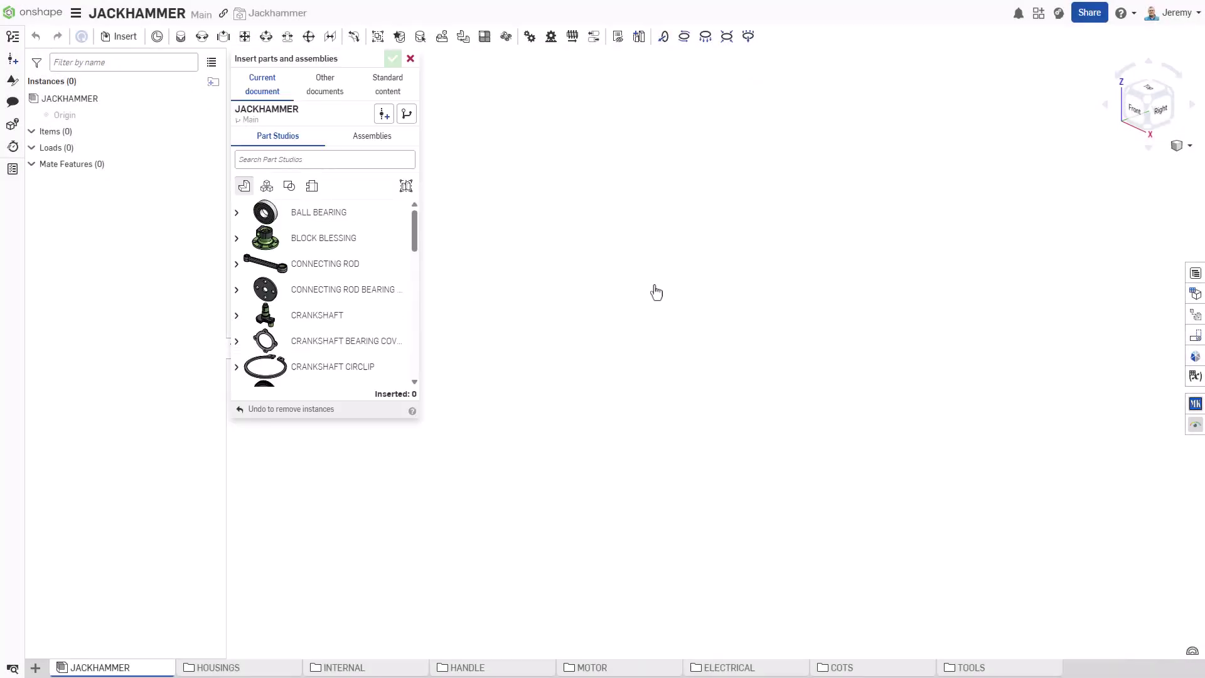
pyautogui.click(381, 139)
pyautogui.click(336, 211)
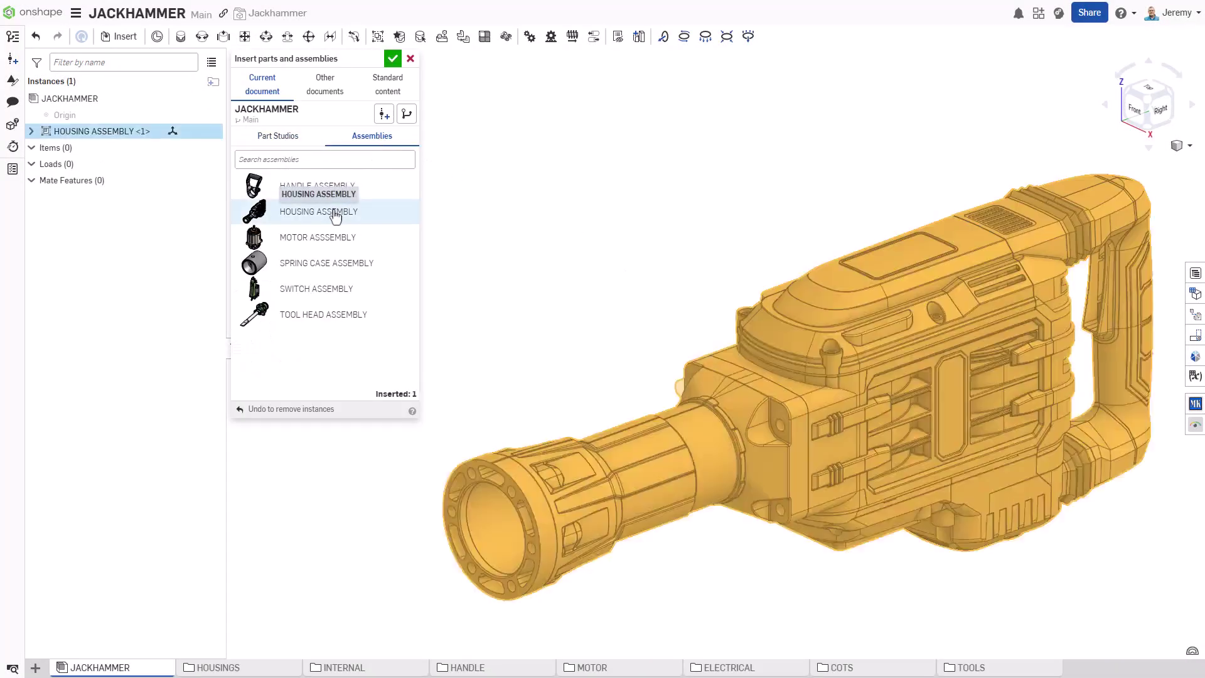
pyautogui.press('Return')
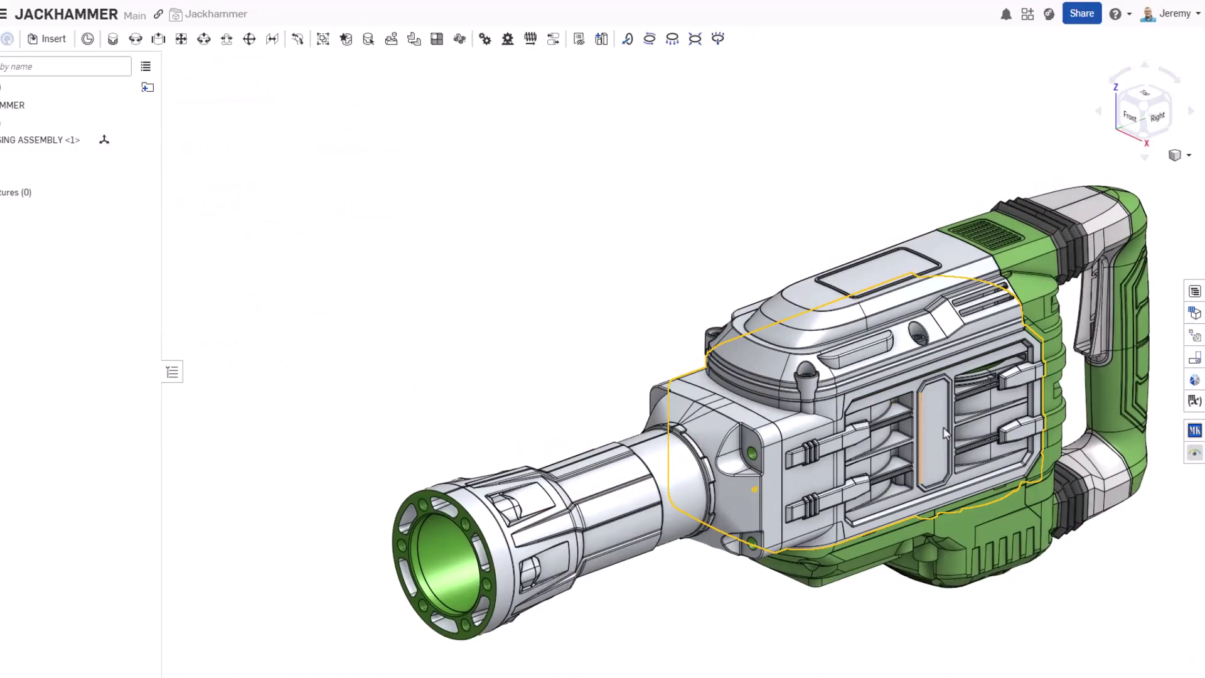
pyautogui.rightClick(748, 337)
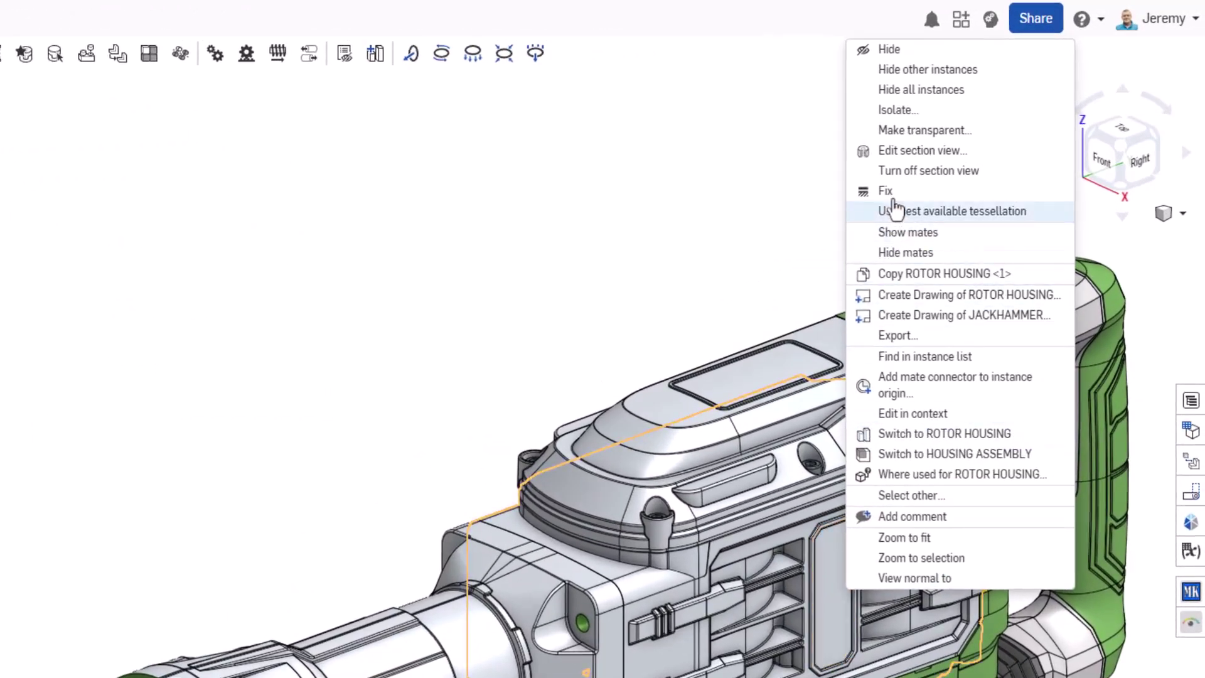
pyautogui.click(894, 209)
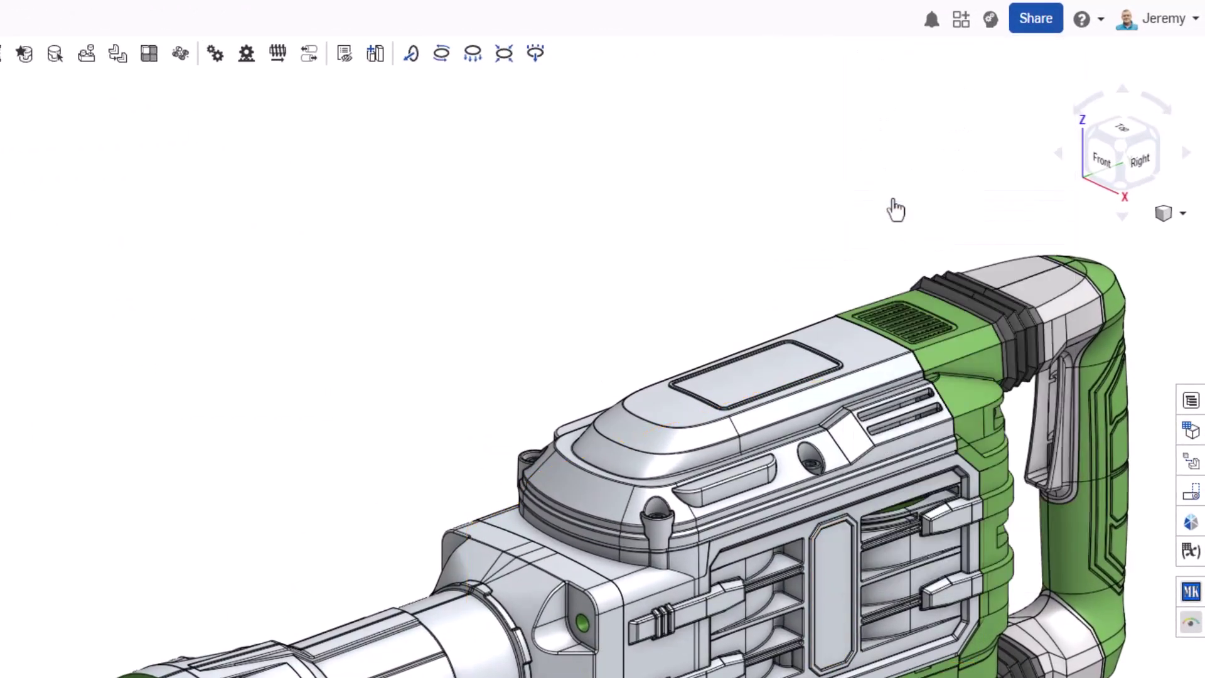
# Insert the HANDLE ASSEMBLY and place it in free space above the front barrel of the housing
pyautogui.press('s')
pyautogui.click(917, 182)
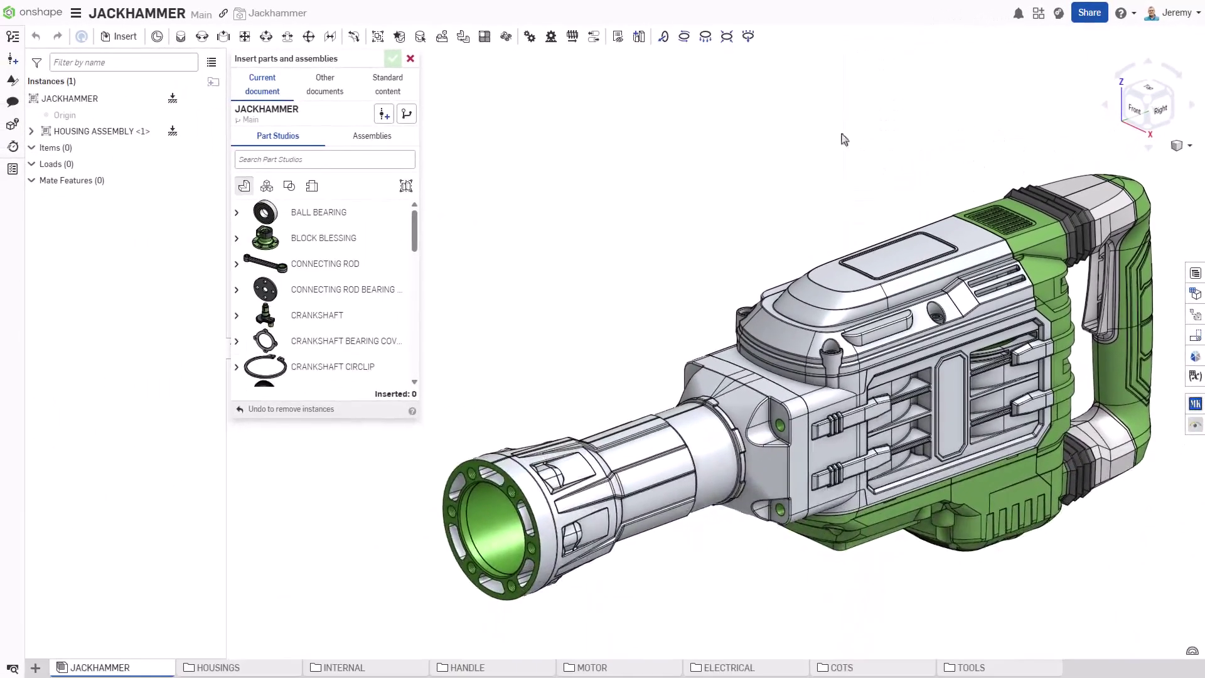
pyautogui.click(387, 145)
pyautogui.click(326, 189)
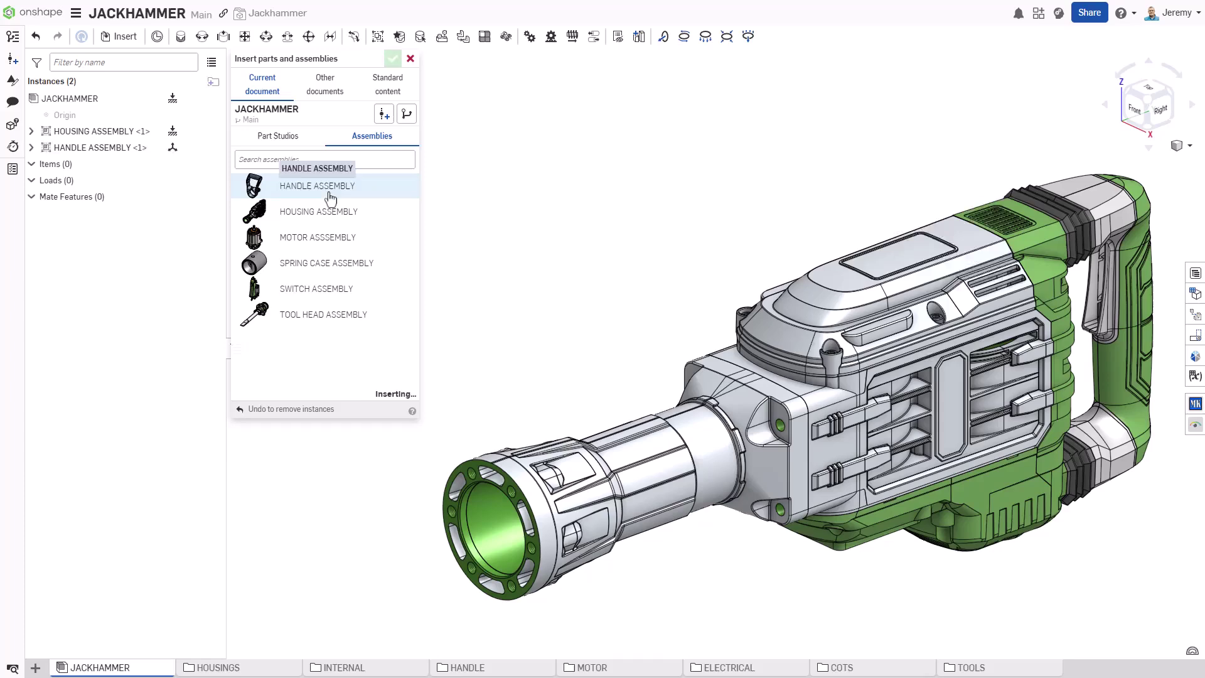
pyautogui.click(573, 258)
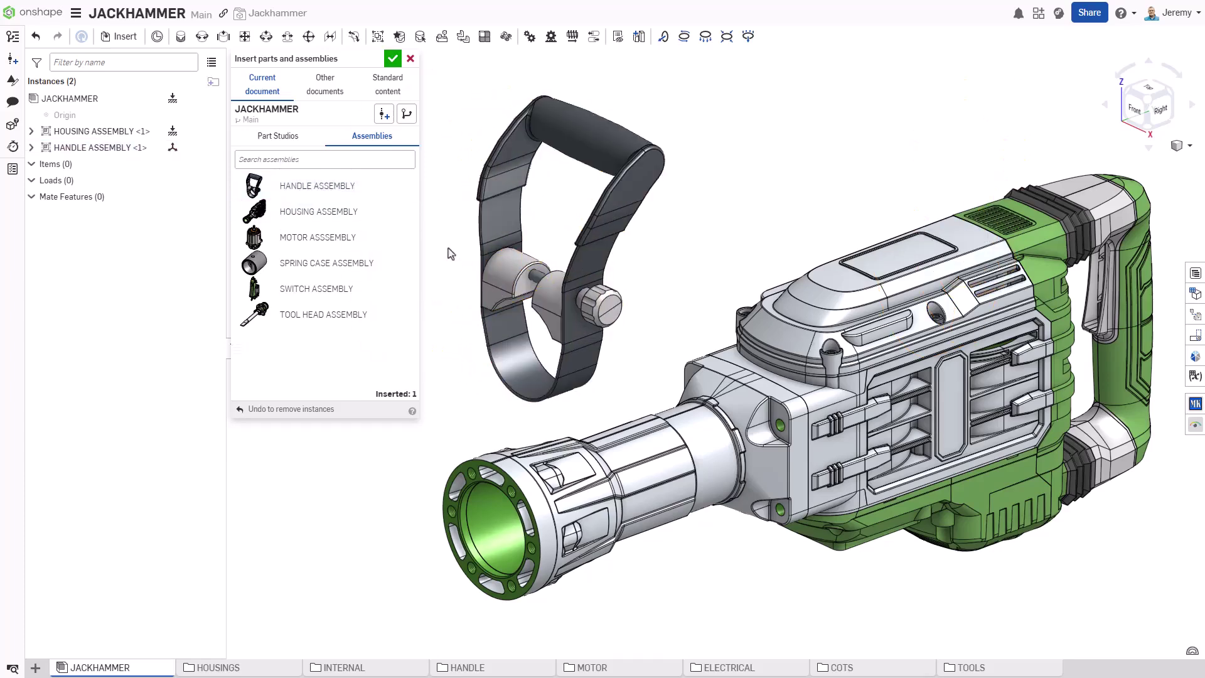
# Insert the TOOL HEAD ASSEMBLY in front of the barrel and the MOTOR ASSSEMBLY above the housing
pyautogui.click(295, 314)
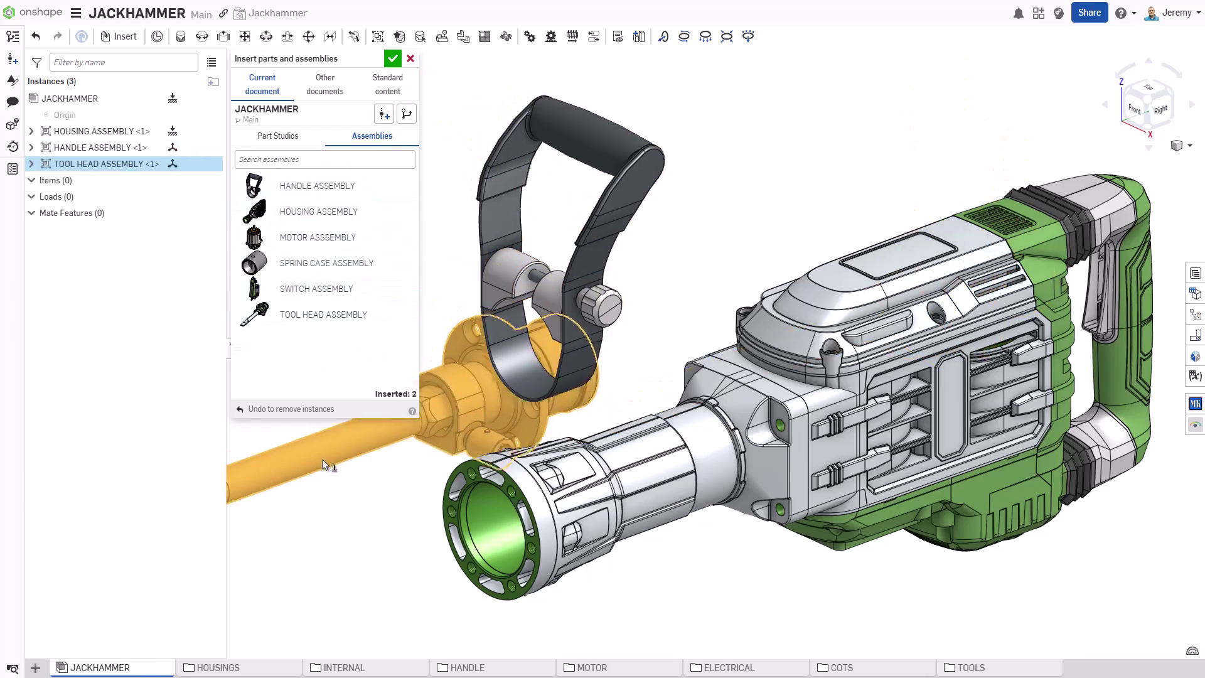
pyautogui.click(235, 480)
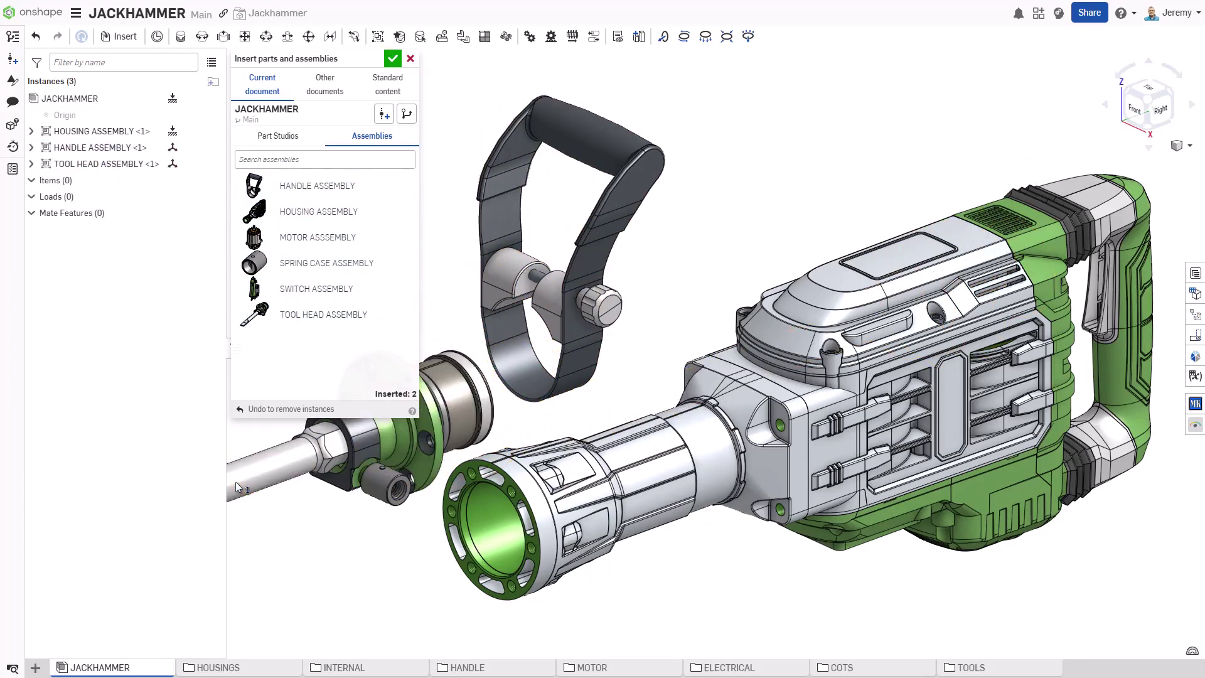
pyautogui.click(332, 242)
pyautogui.click(760, 143)
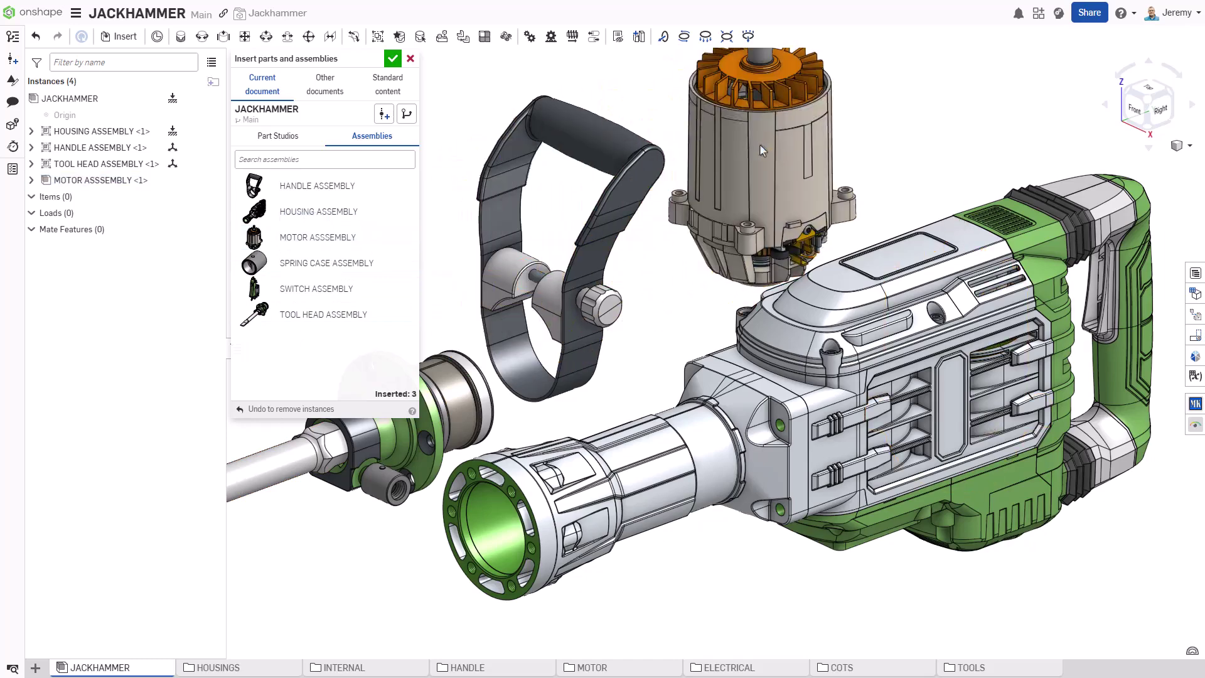
pyautogui.click(390, 63)
# Fasten the handle's clamp band around the rear of the housing cylinder, flipping and reorienting the mate so the grip points upward
pyautogui.press('s')
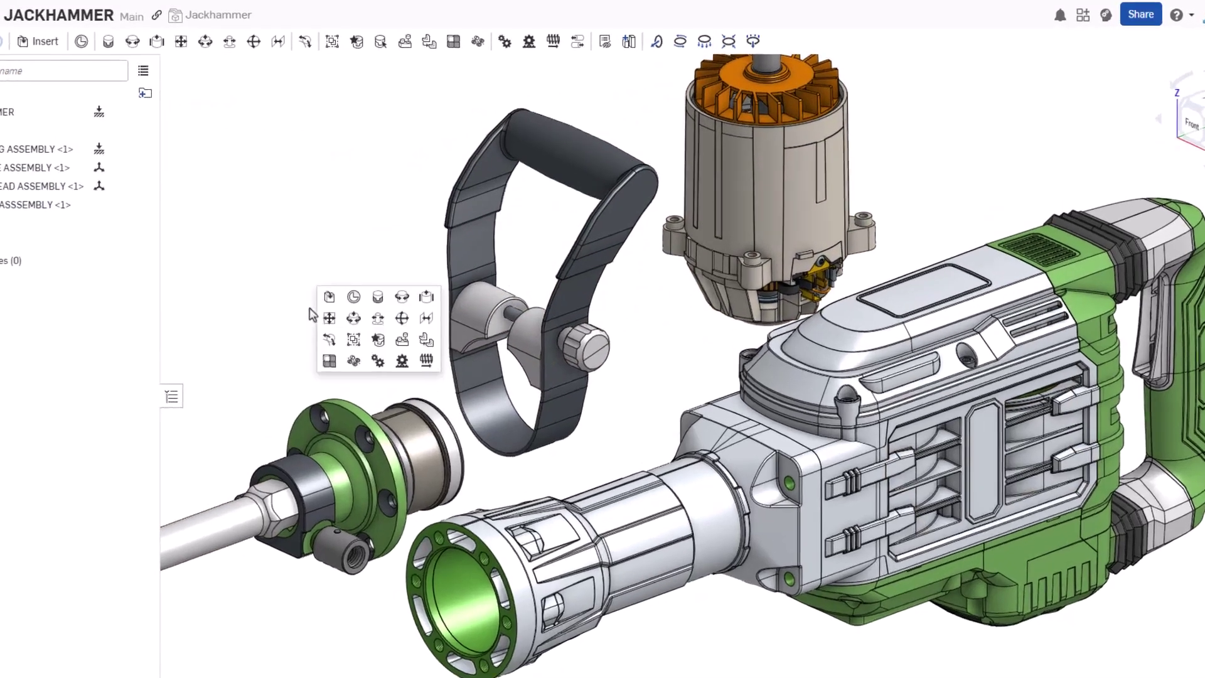
pyautogui.click(336, 322)
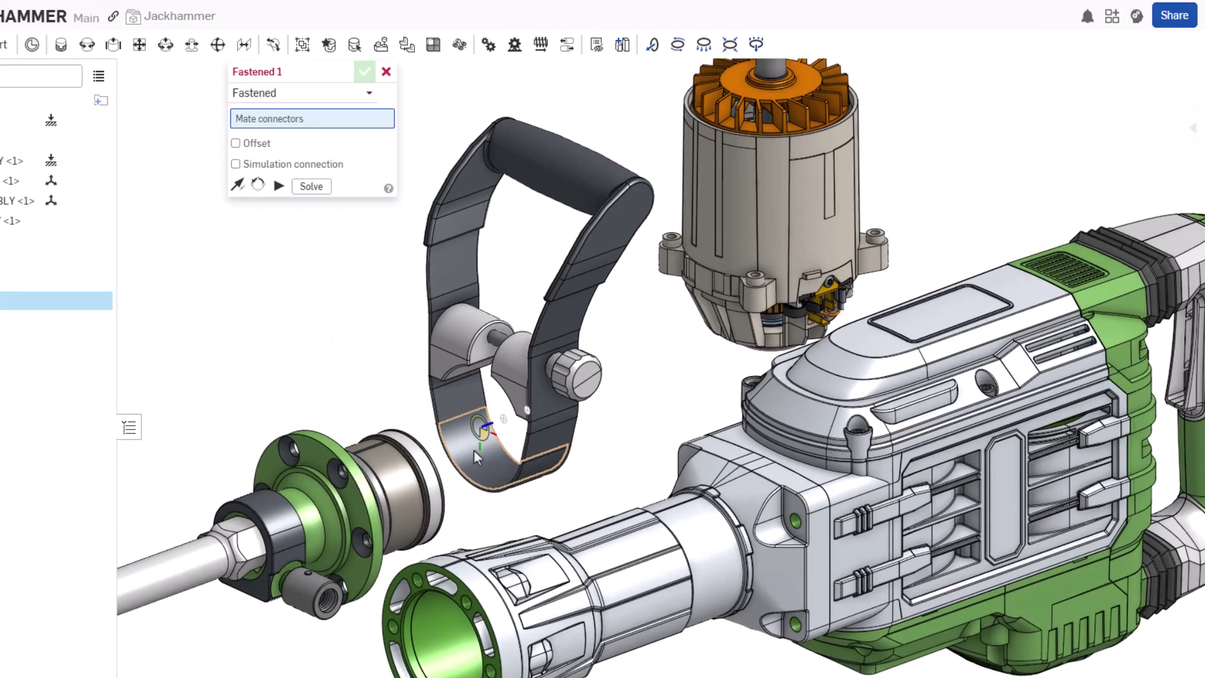
pyautogui.click(505, 435)
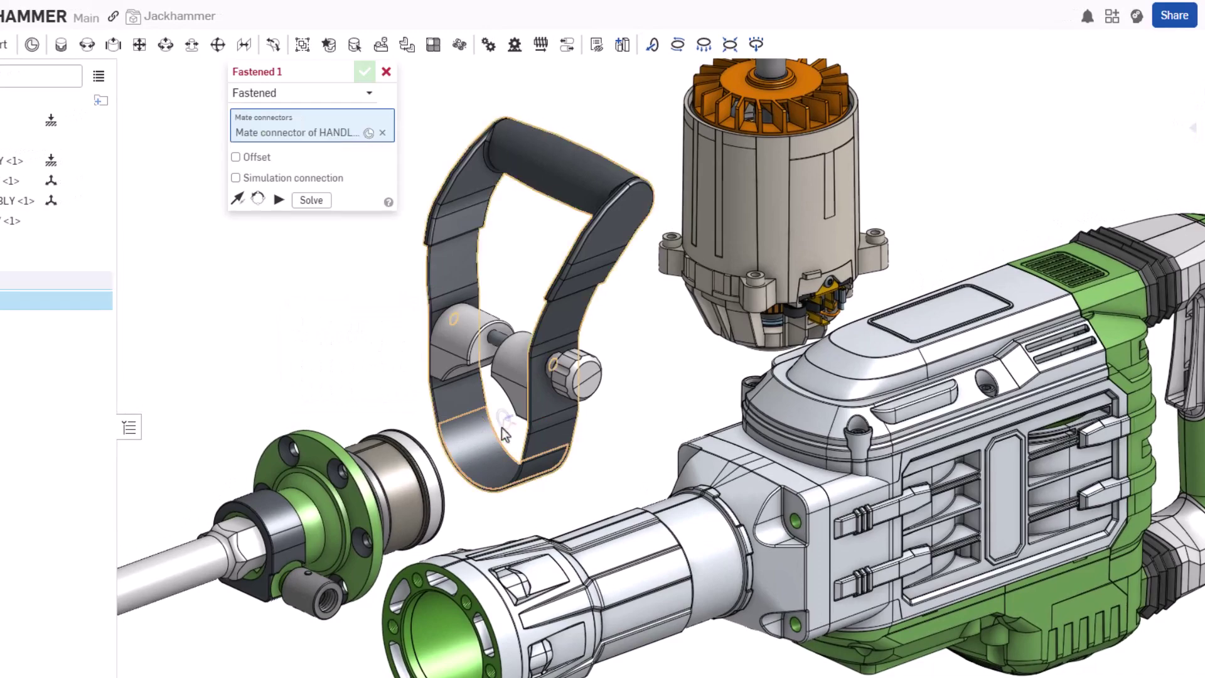
pyautogui.click(675, 562)
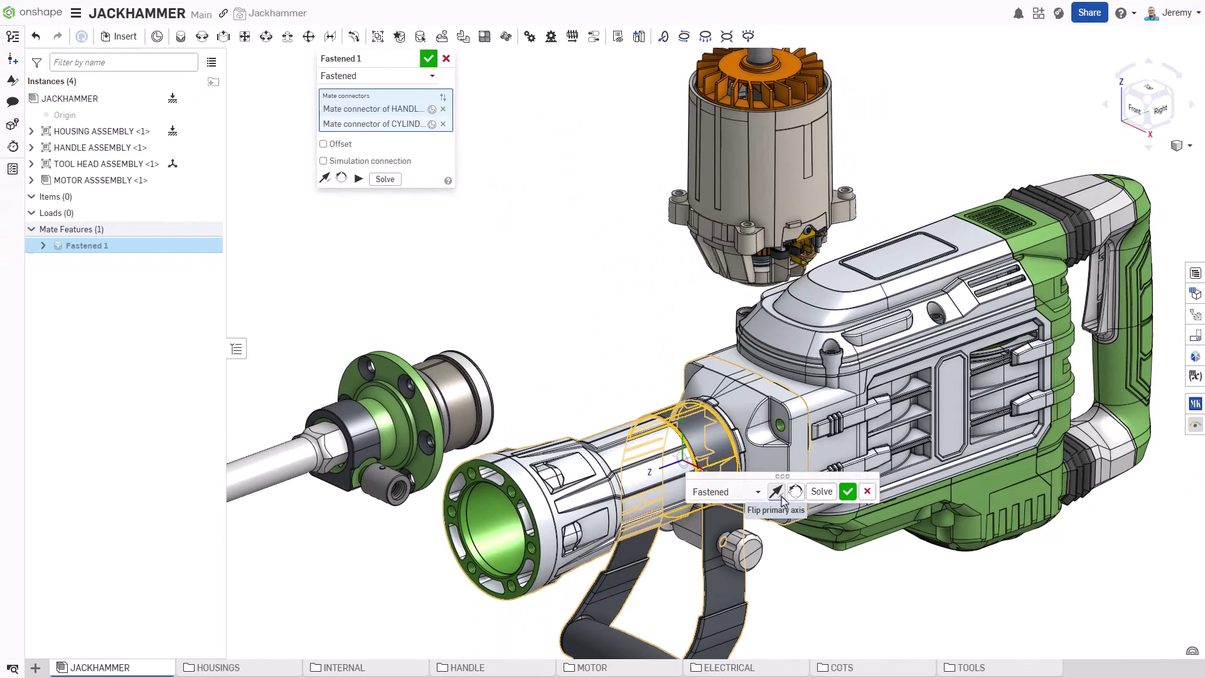
pyautogui.click(778, 493)
pyautogui.click(796, 492)
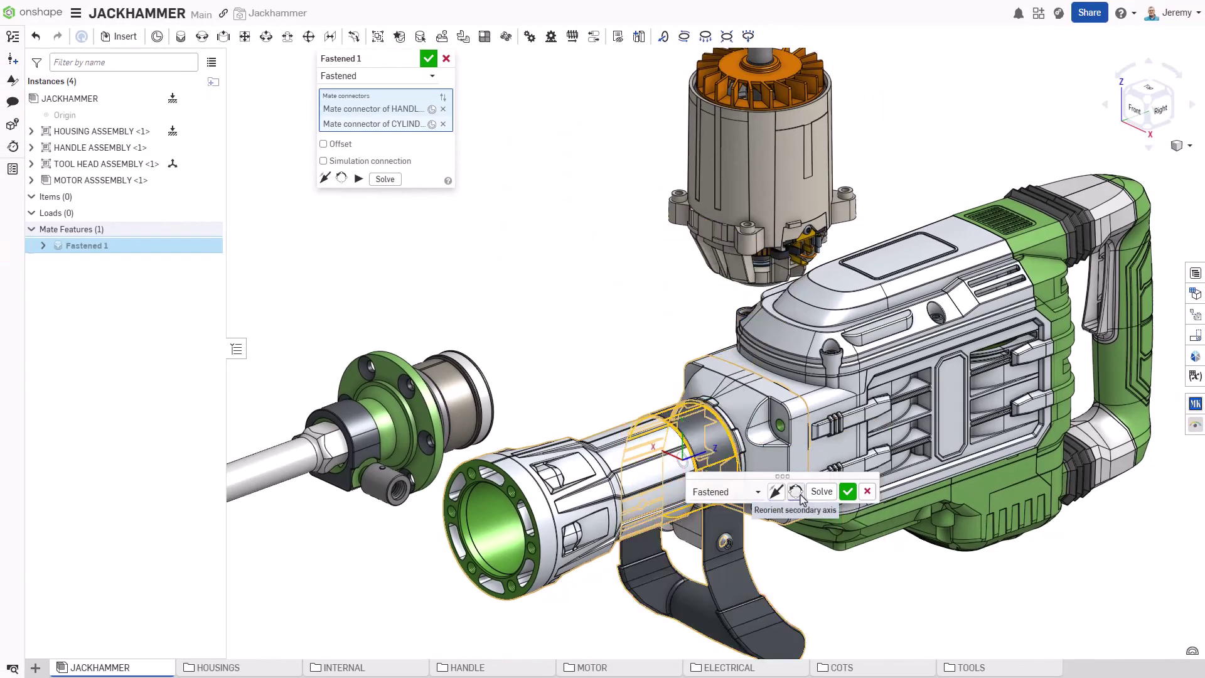
pyautogui.click(795, 492)
pyautogui.click(796, 492)
pyautogui.click(848, 492)
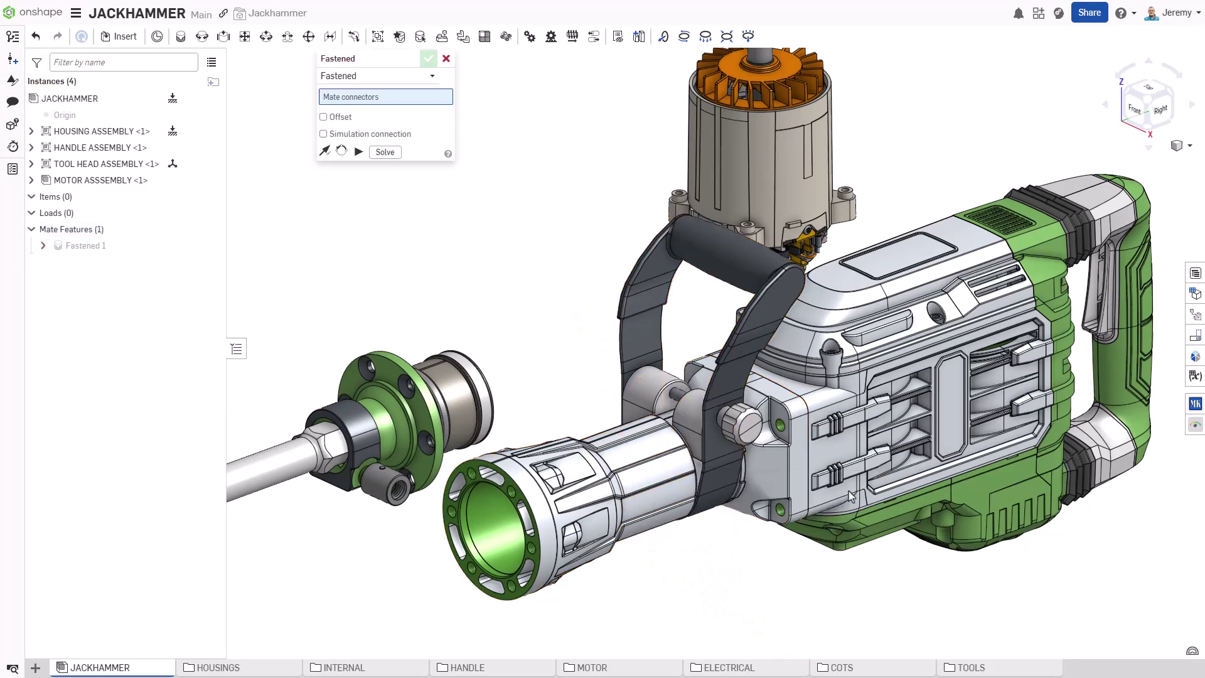
# Mate the tool head's round flange to the open front end of the housing cylinder with a Fastened mate
pyautogui.click(402, 365)
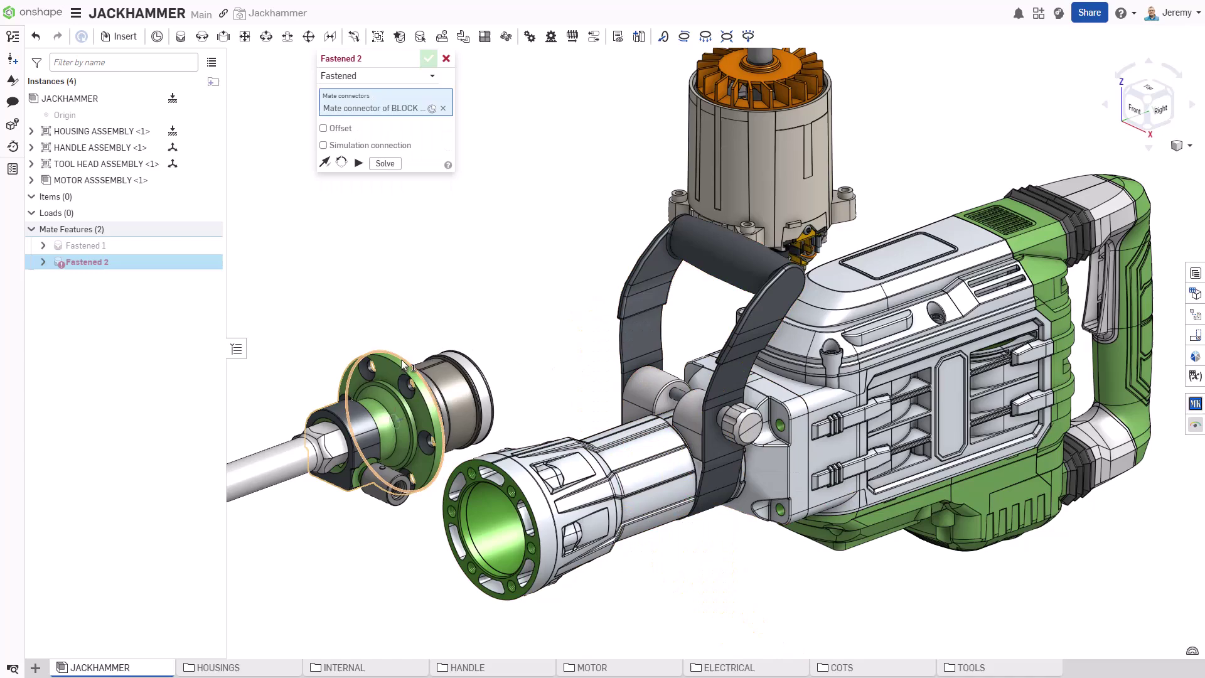
pyautogui.click(493, 528)
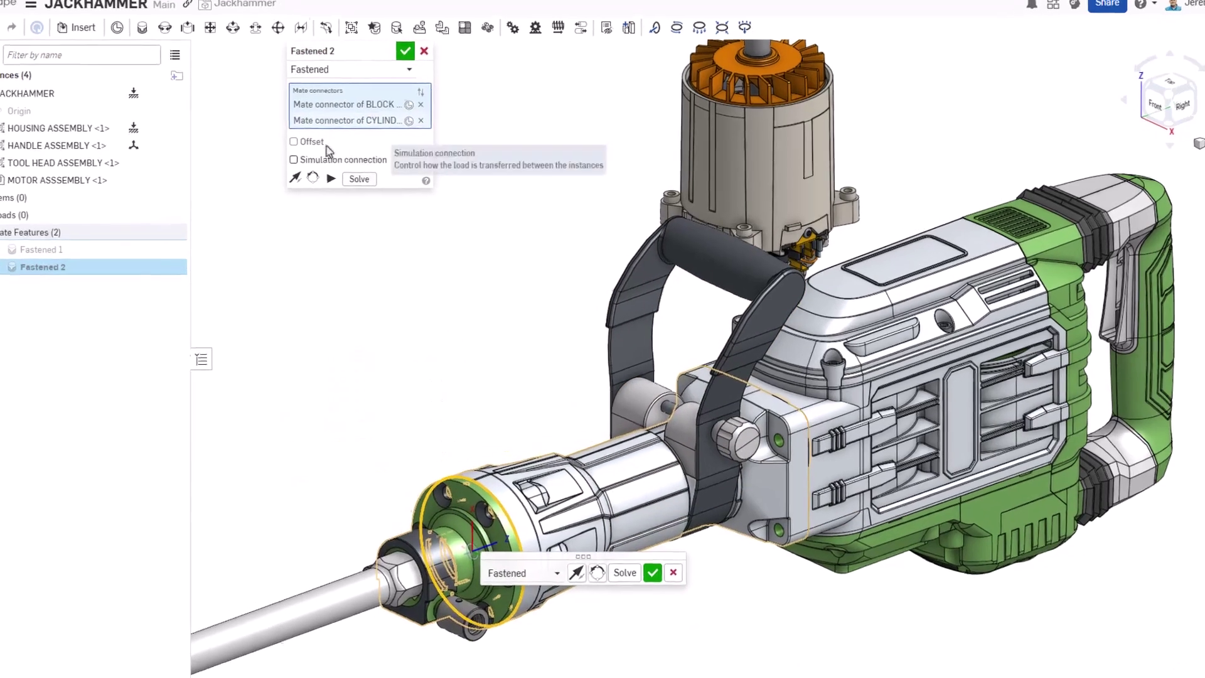
# Try an offset of X 50 mm, Y -70 mm and Z -60 mm on the tool head's fastened mate, and remove the offset
pyautogui.click(323, 144)
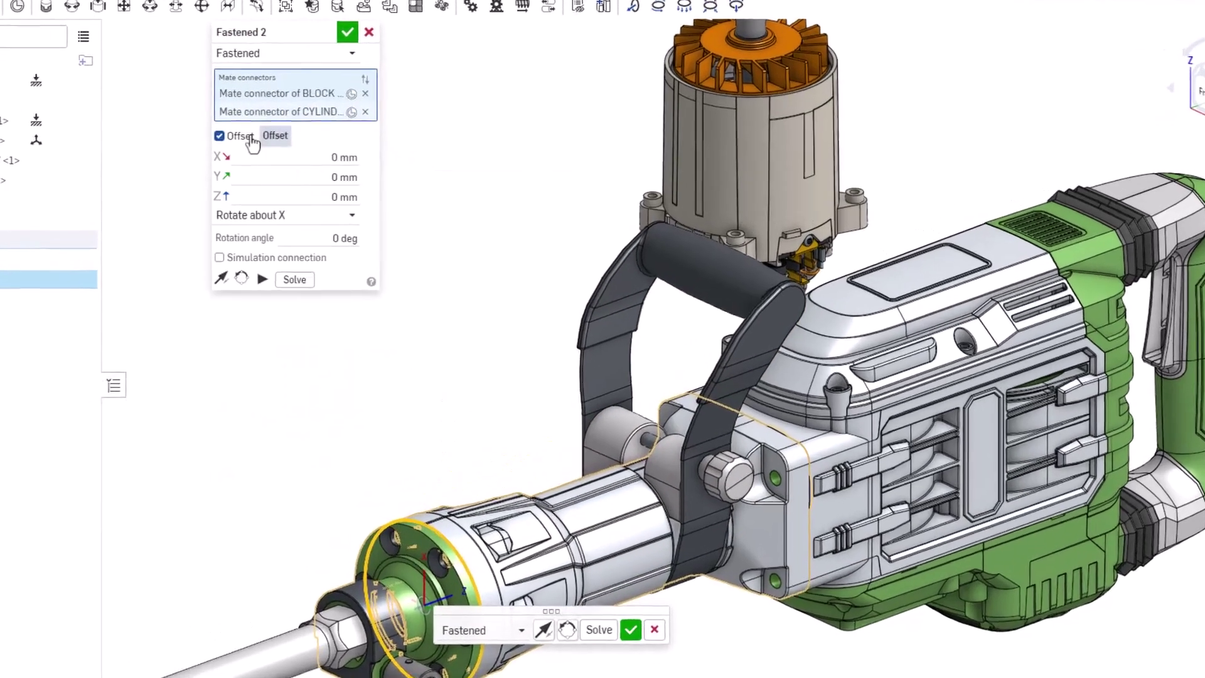
pyautogui.click(382, 167)
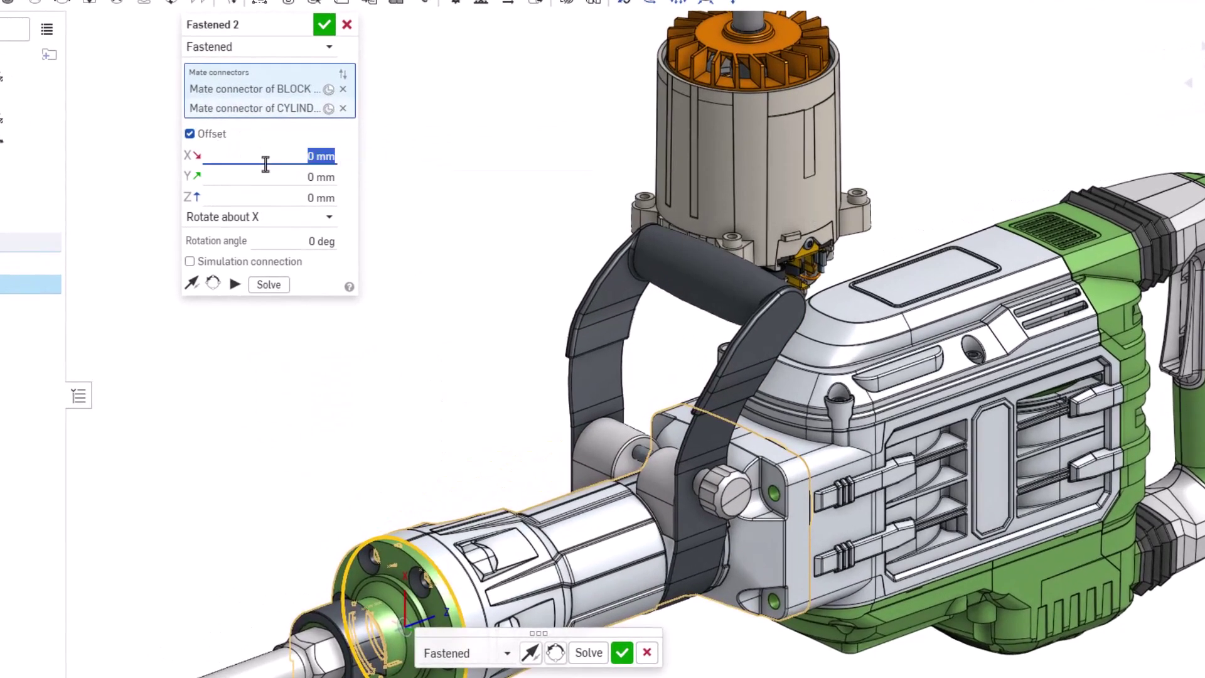
pyautogui.write('50')
pyautogui.press('Tab')
pyautogui.press('BackSpace')
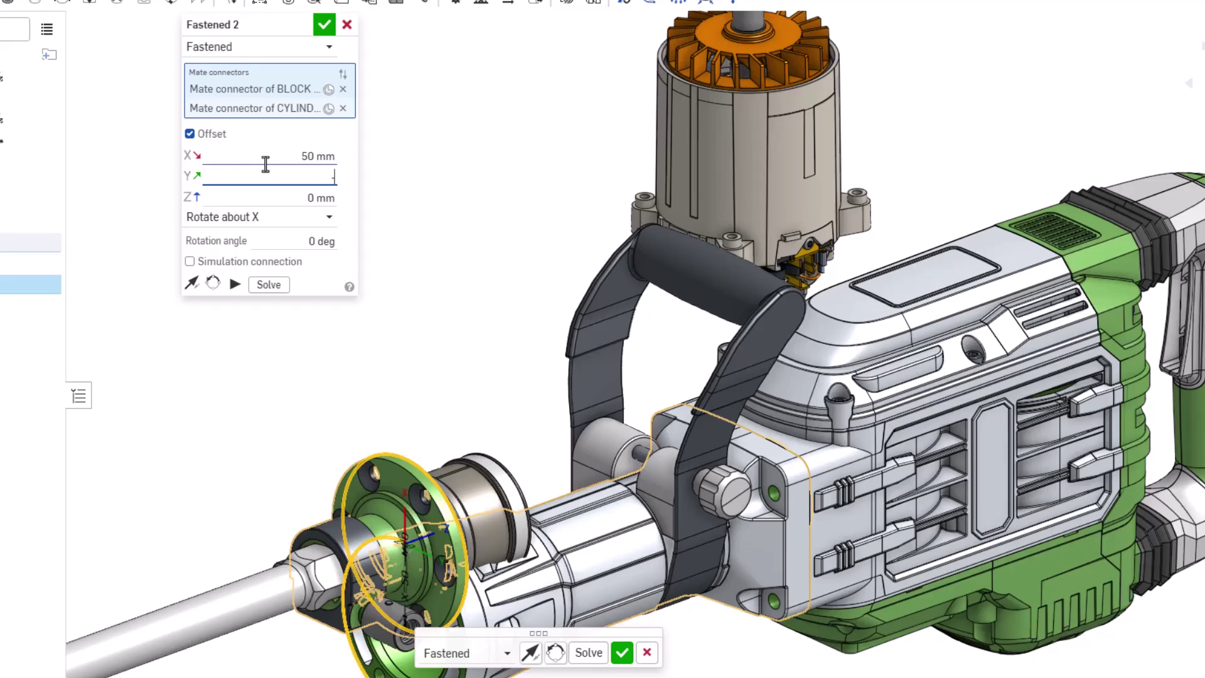
pyautogui.write('-70')
pyautogui.press('Tab')
pyautogui.write('-60')
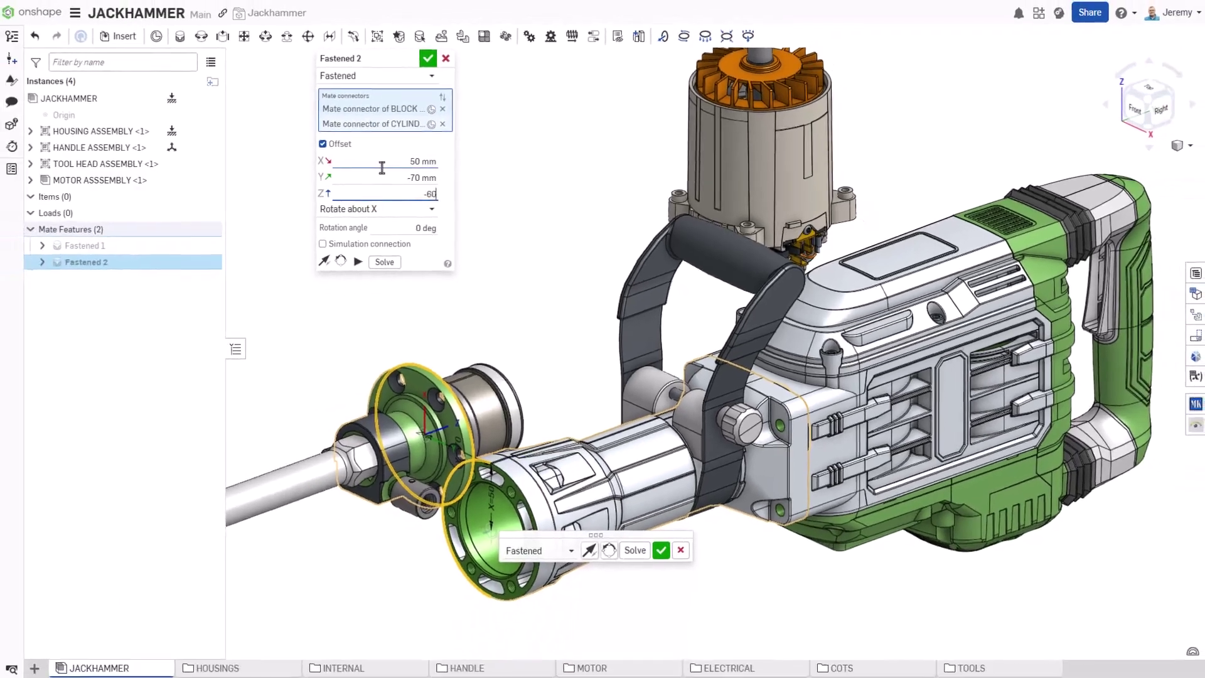
pyautogui.press('Return')
pyautogui.click(342, 146)
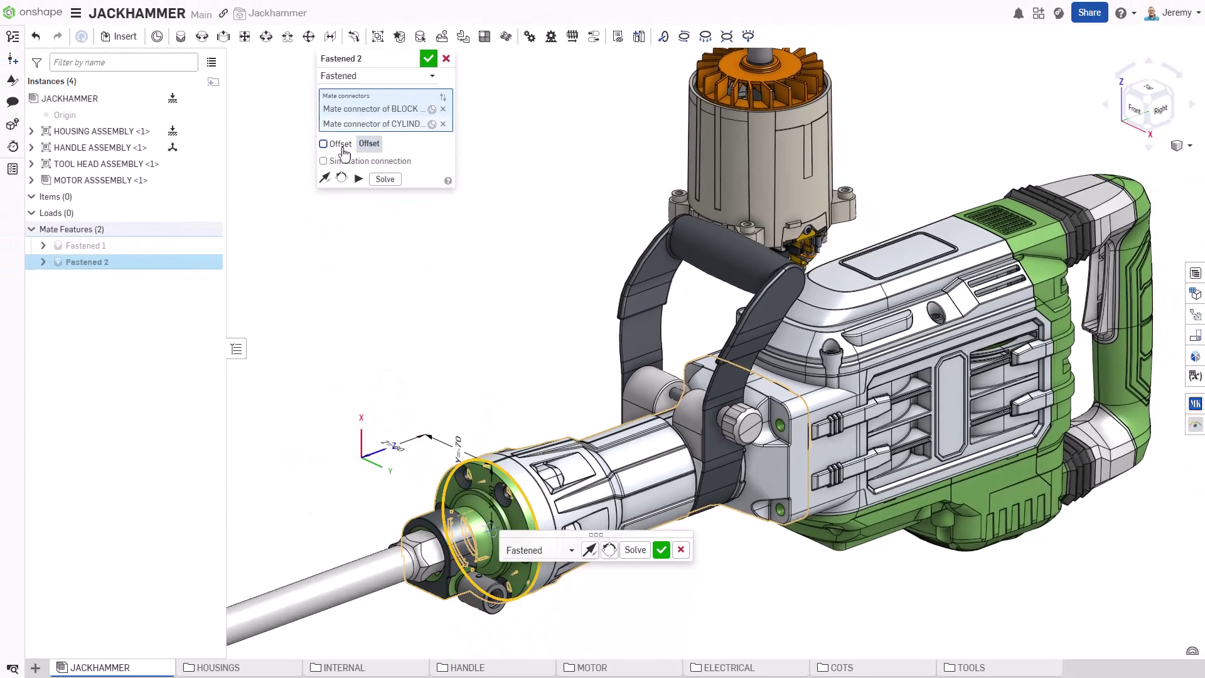
# Accept the tool head's fastened mate without an offset
pyautogui.click(429, 59)
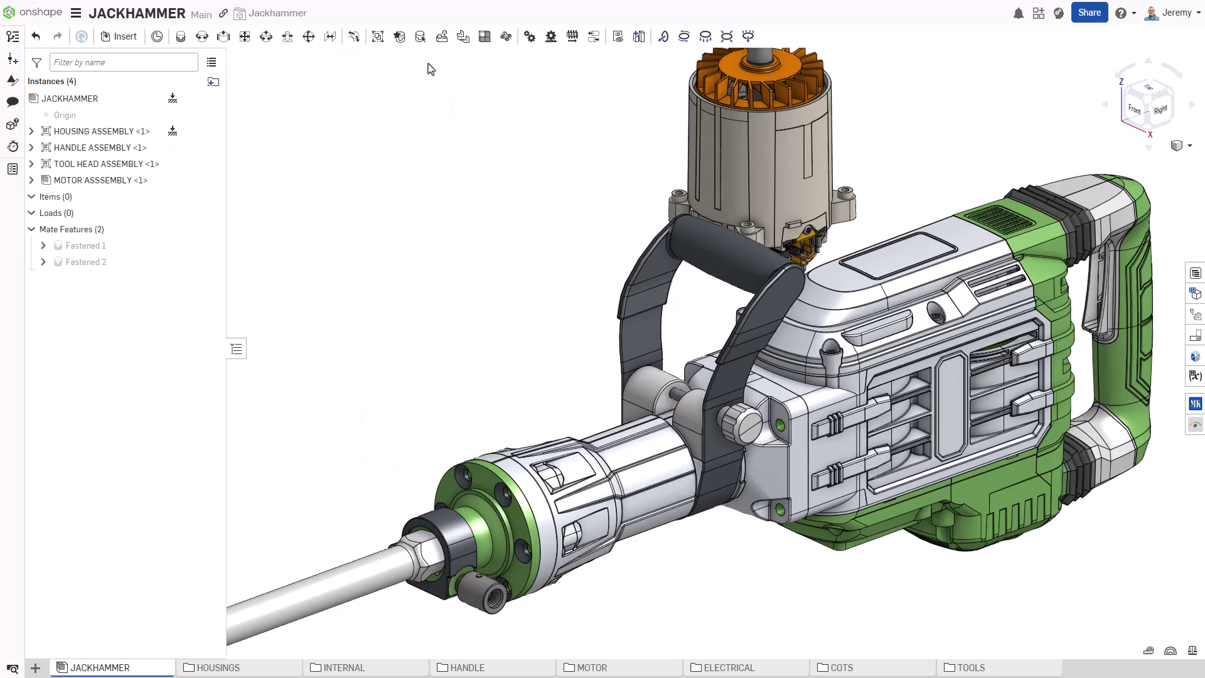
# Isolate the motor and rotor housing in a section view of the jackhammer
pyautogui.hotkey('shift', 'i')
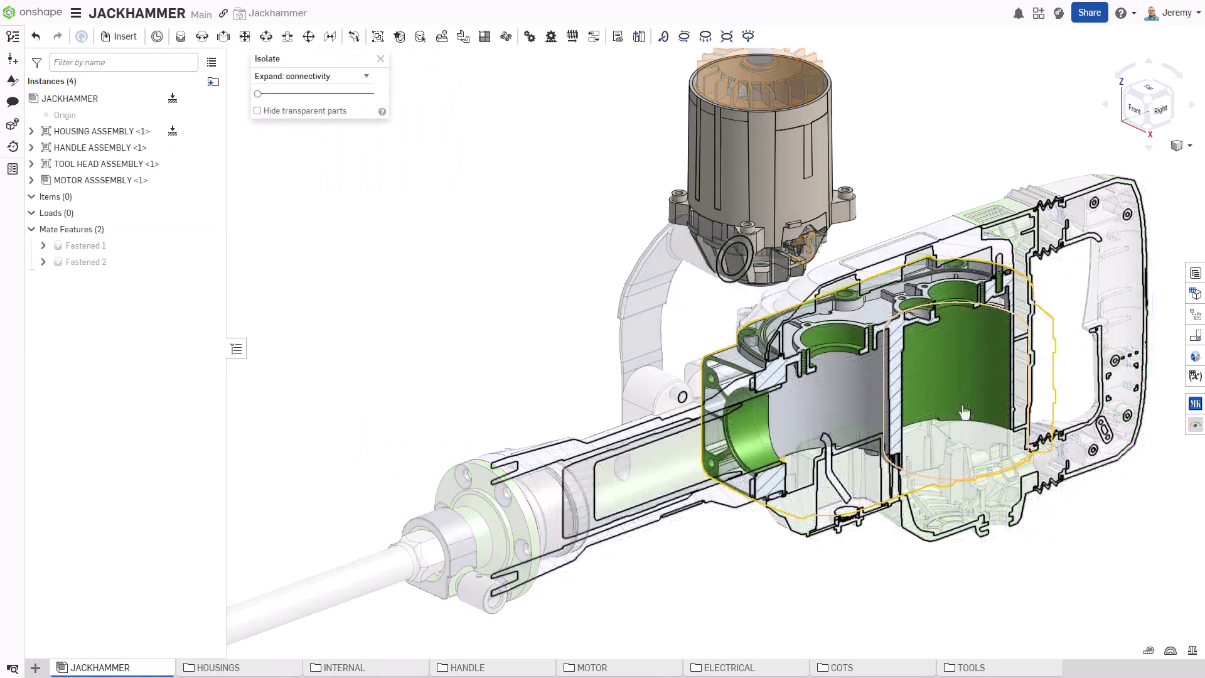
pyautogui.press('w')
pyautogui.moveTo(731, 211); pyautogui.dragTo(890, 271)
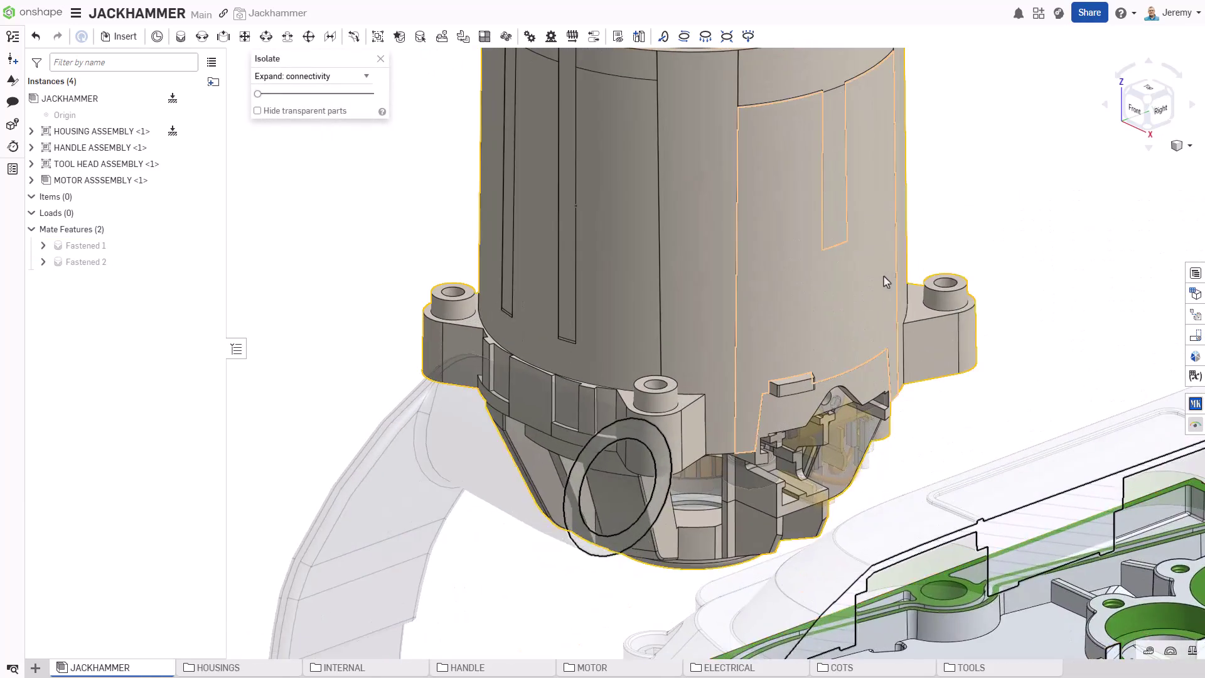
# Fasten the motor housing's mounting flange to the lower face of the rotor housing bore, and exit the isolated view
pyautogui.press('s')
pyautogui.click(944, 266)
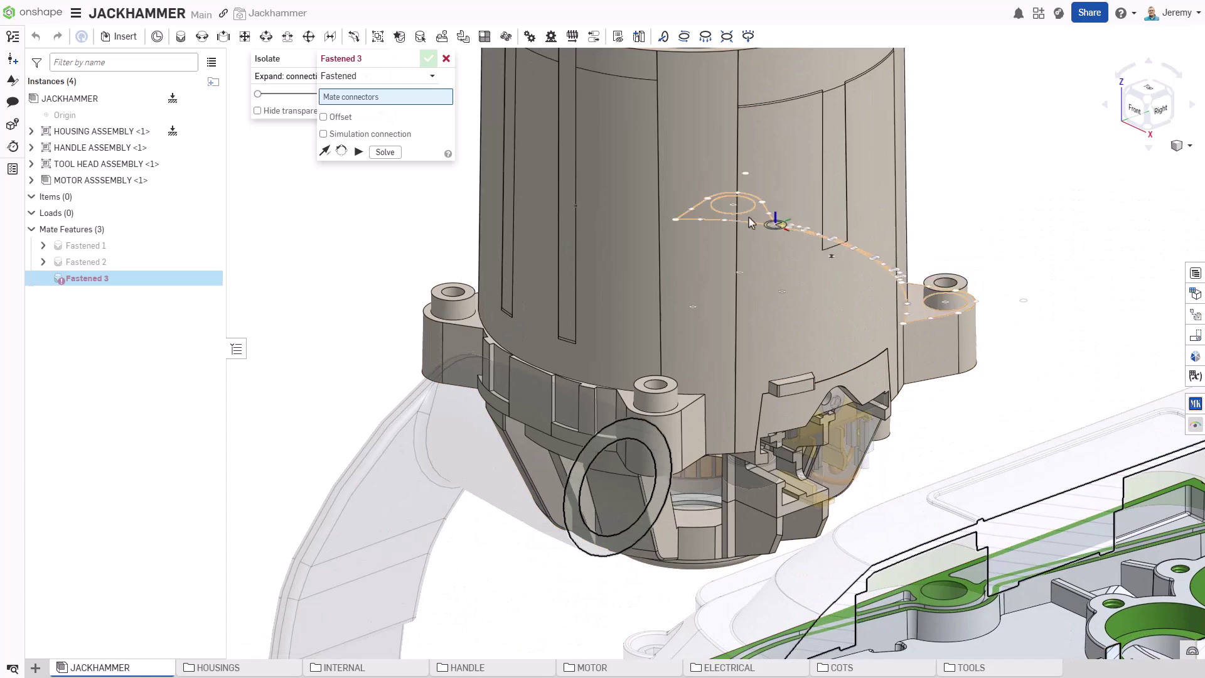
pyautogui.click(694, 306)
pyautogui.scroll(-3, 694, 305)
pyautogui.scroll(5, 743, 225)
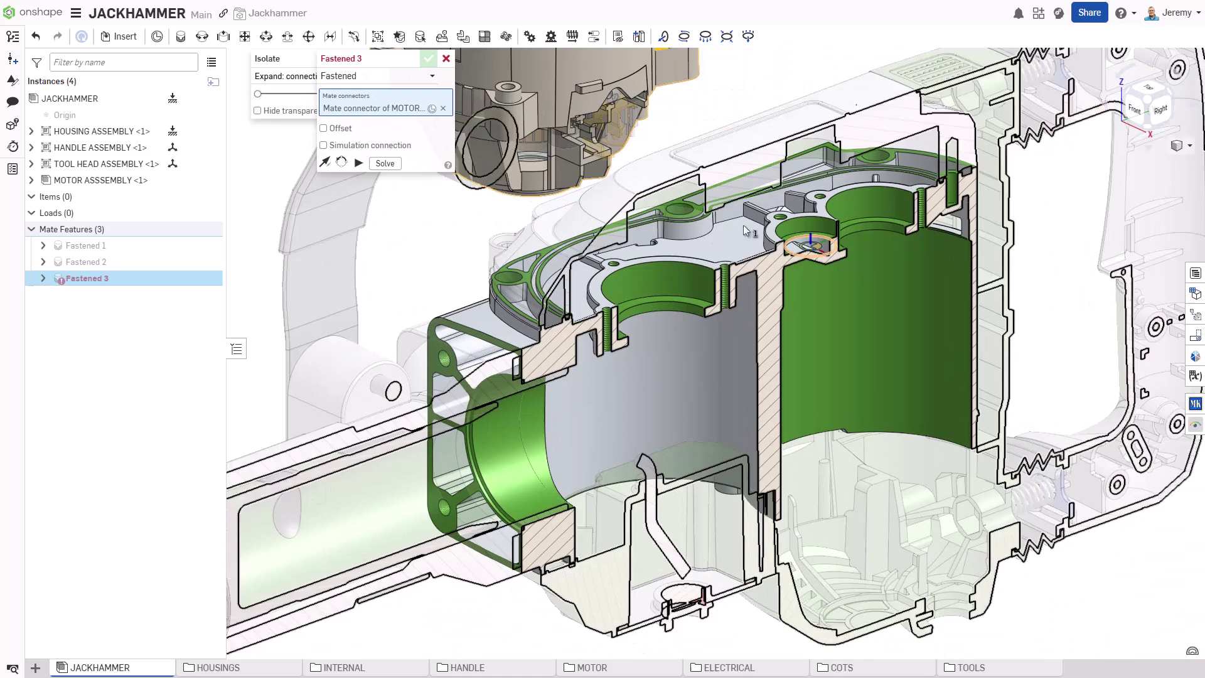
pyautogui.scroll(-2, 743, 225)
pyautogui.scroll(2, 822, 230)
pyautogui.click(785, 428)
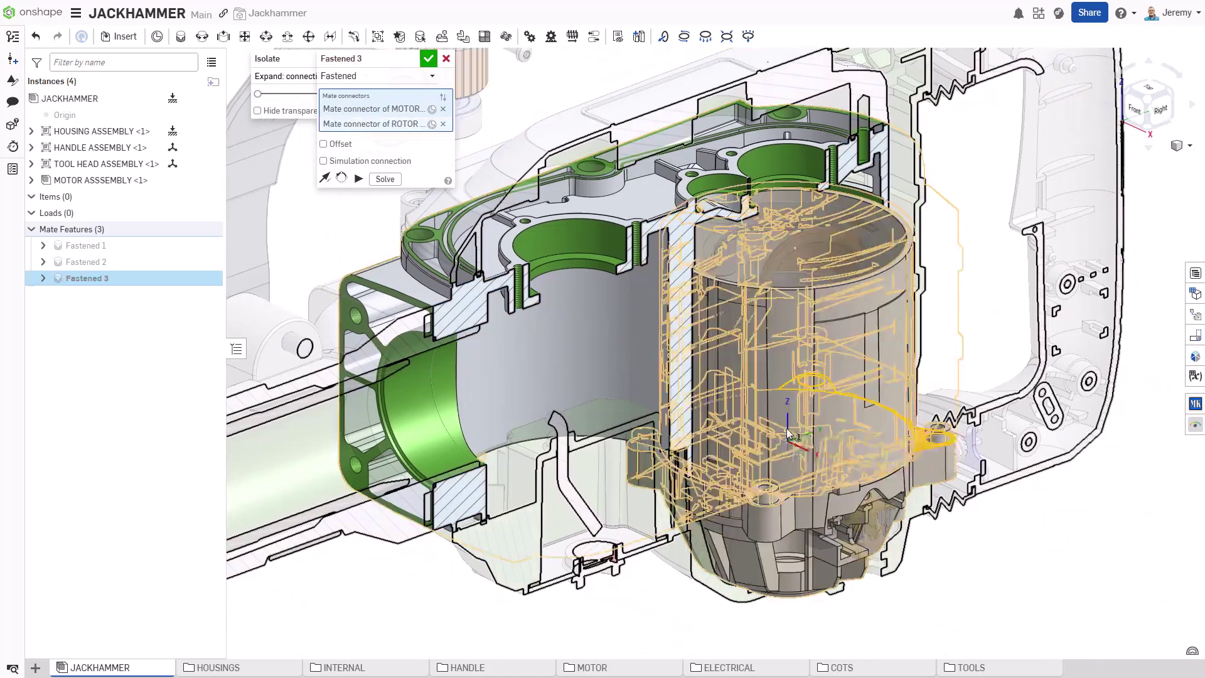
pyautogui.press('Return')
pyautogui.press('Escape')
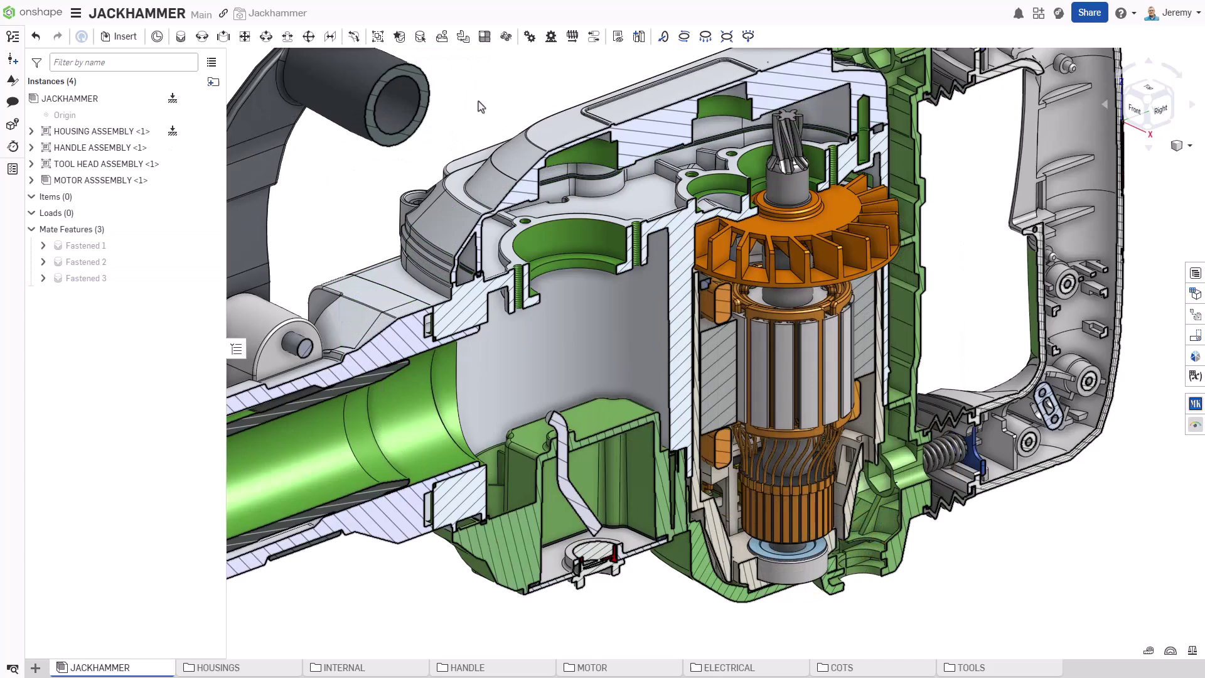
# Insert a BALL BEARING in configuration 6203-2RS, Ø17 x Ø40 x 12, snapped onto the motor shaft above the fan
pyautogui.press('i')
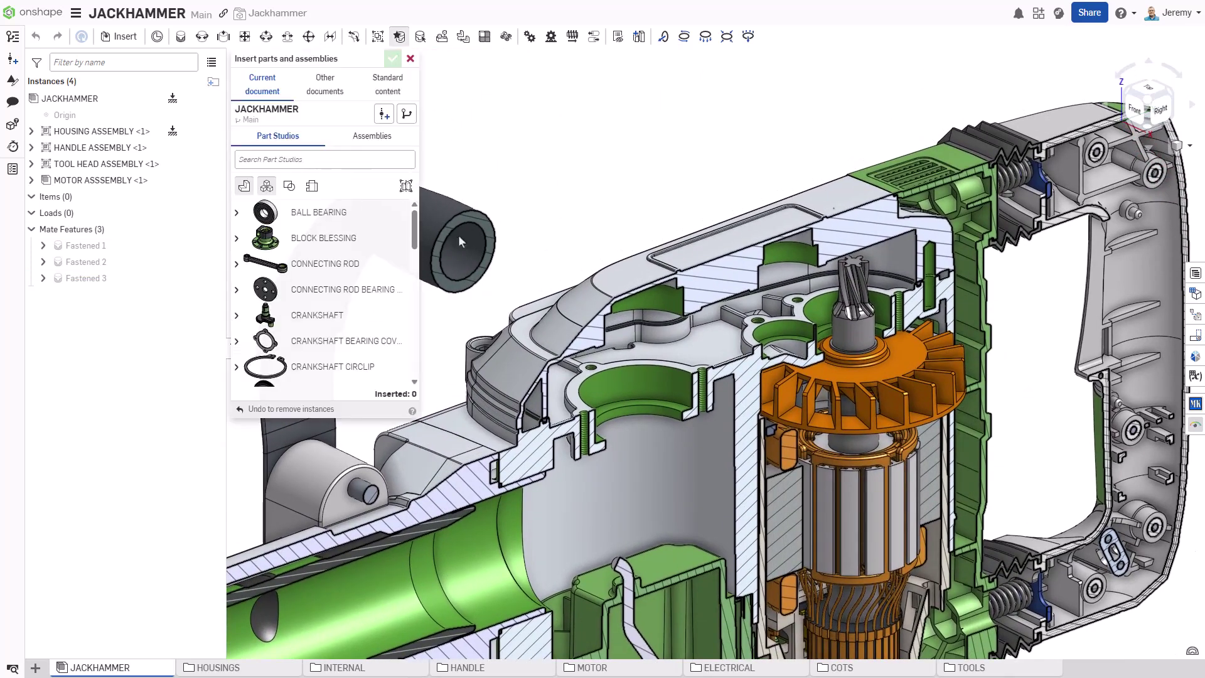
pyautogui.click(237, 212)
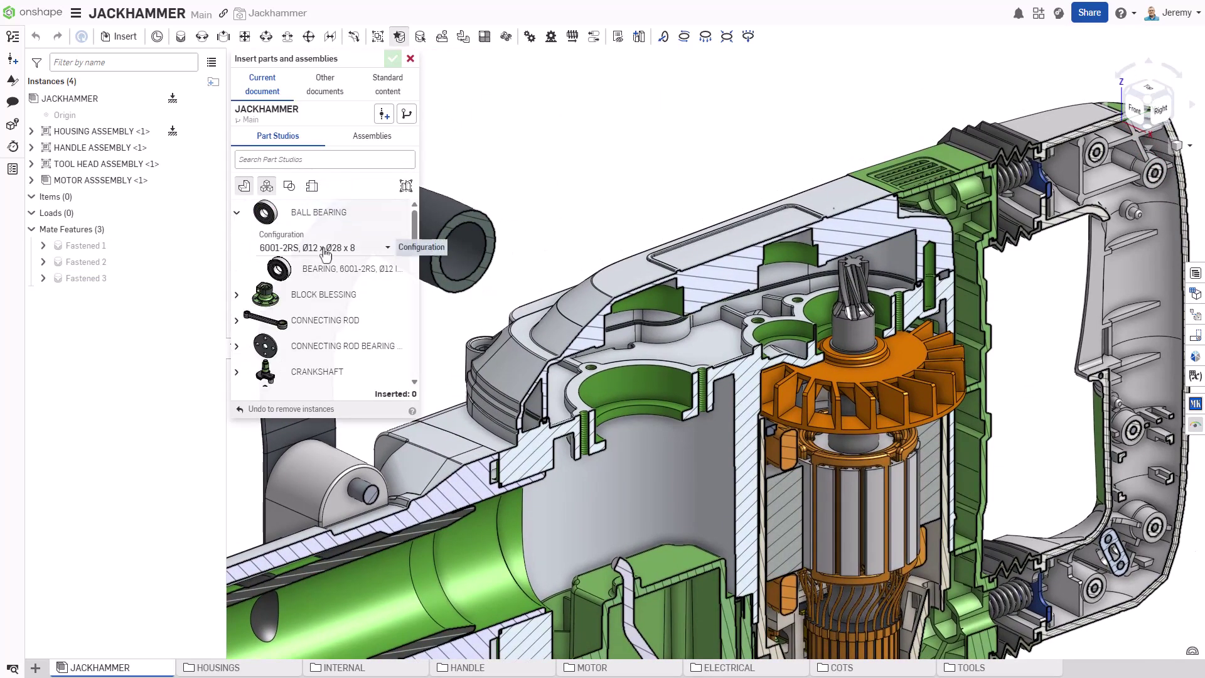
pyautogui.click(315, 247)
pyautogui.click(317, 286)
pyautogui.click(320, 270)
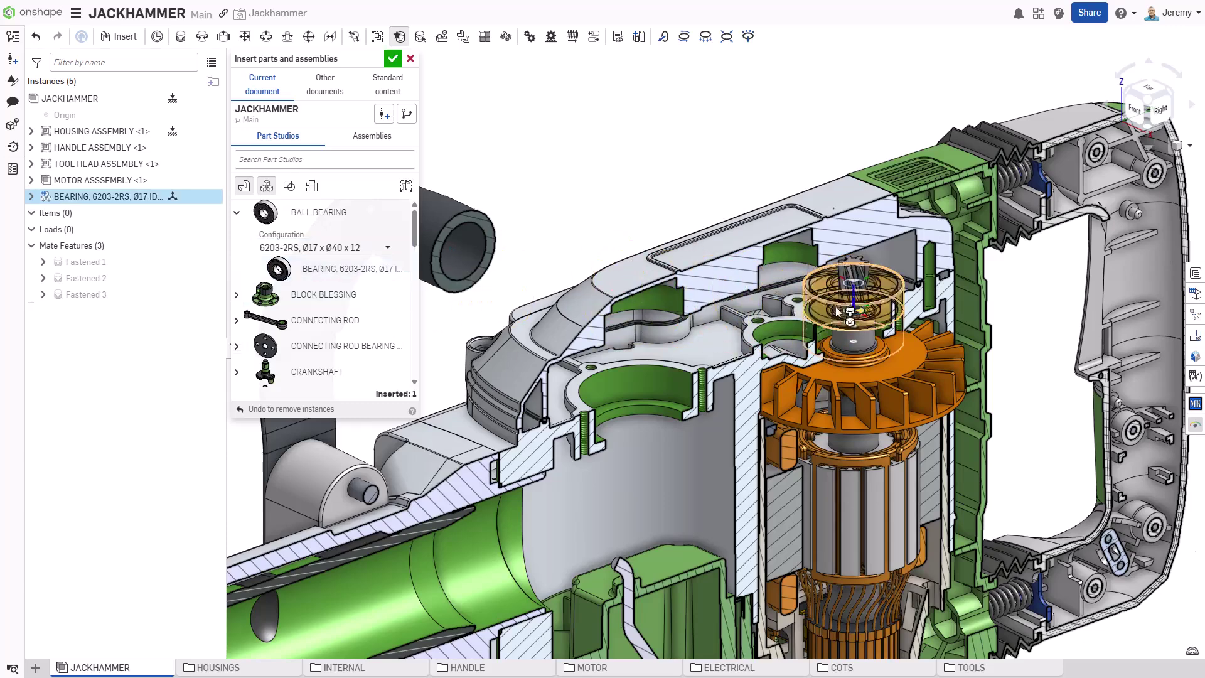
pyautogui.click(852, 341)
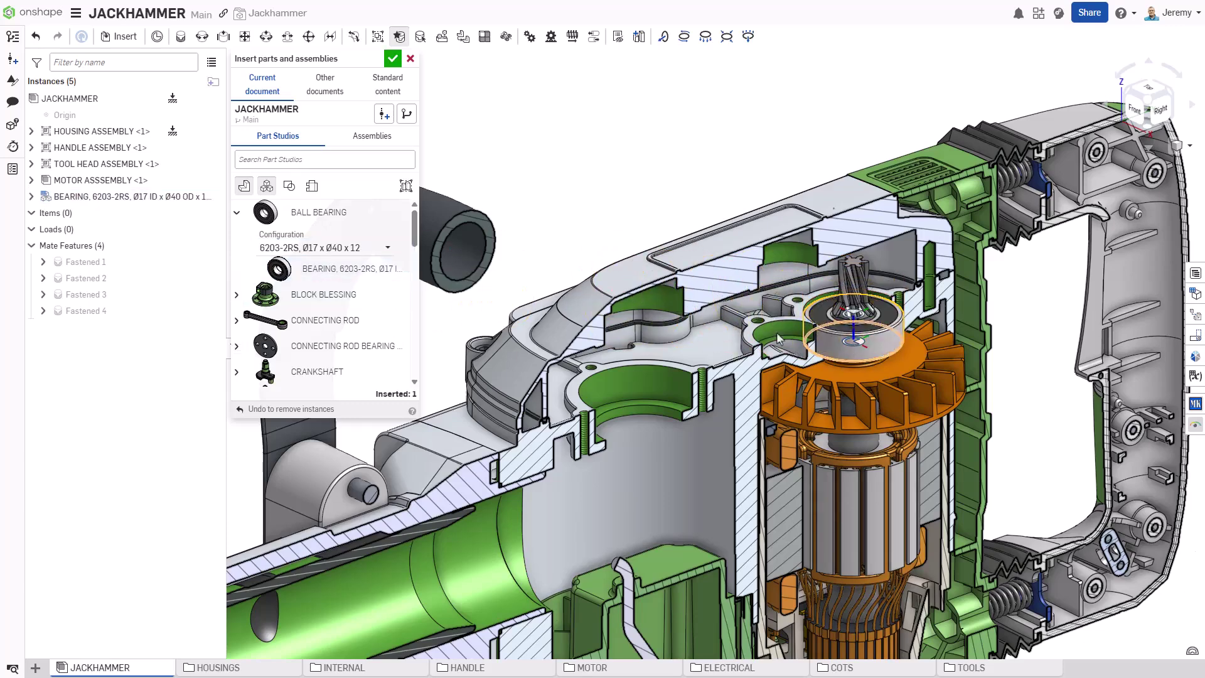
# Insert a BALL BEARING in configuration 6001-2RS, Ø12 x Ø28 x 8, snapped into the small bore beside the motor shaft bearing
pyautogui.click(338, 248)
pyautogui.click(348, 269)
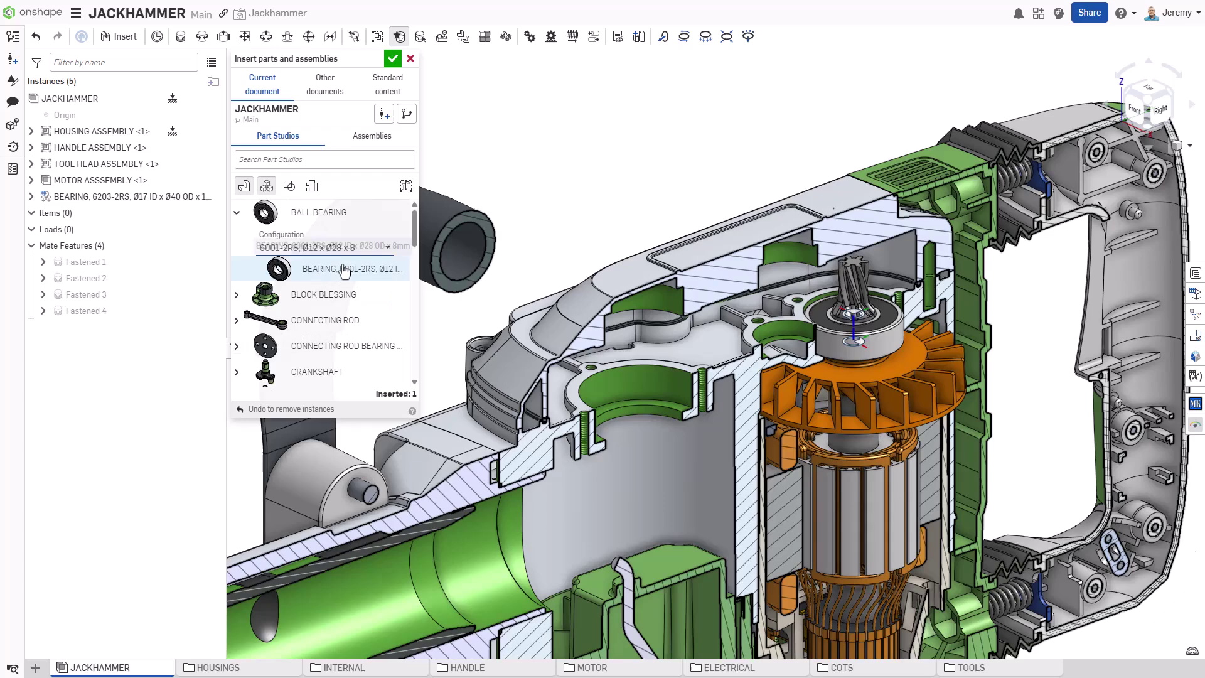
pyautogui.click(344, 270)
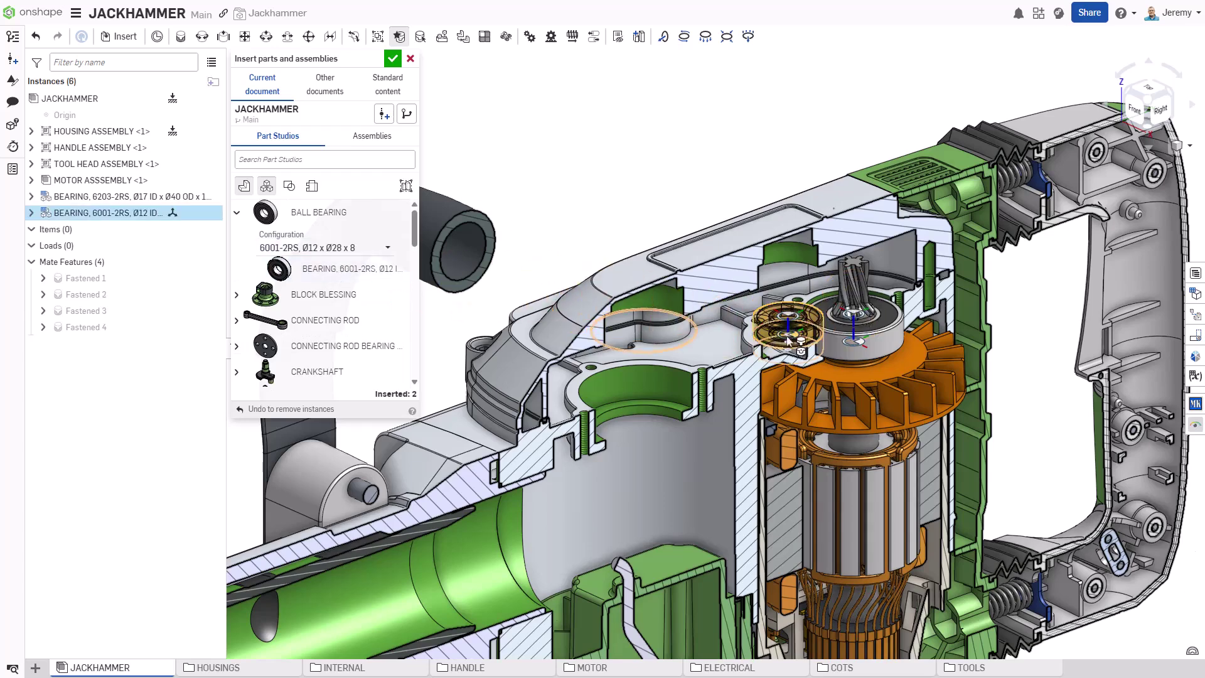
pyautogui.click(791, 354)
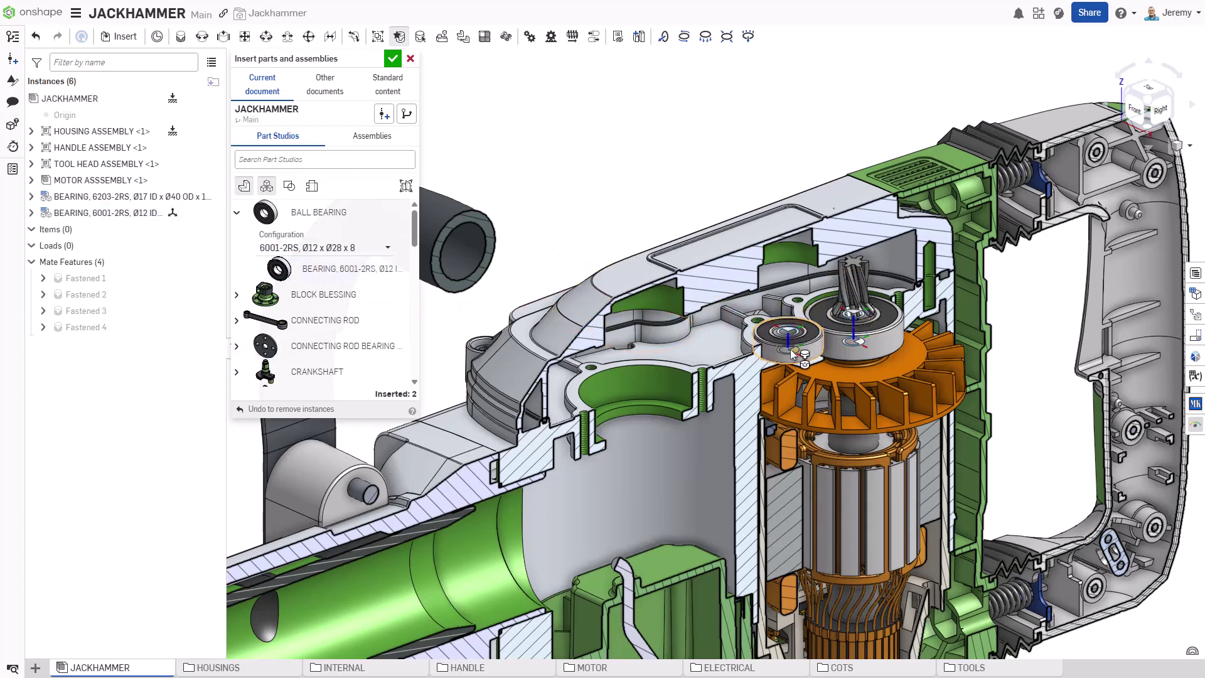
# Insert a 6201-2RS, Ø12 x Ø32 x 10 ball bearing, snapped into the upper housing bore above the 6001-2RS bearing
pyautogui.click(367, 249)
pyautogui.click(342, 284)
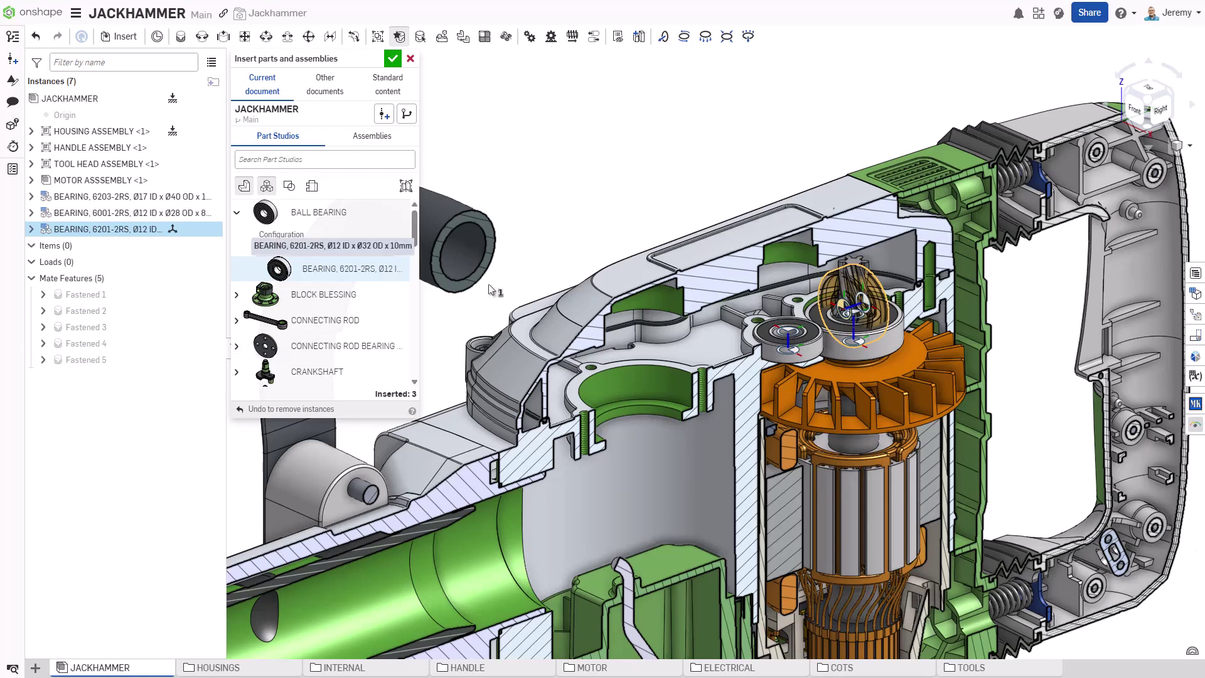
pyautogui.click(792, 257)
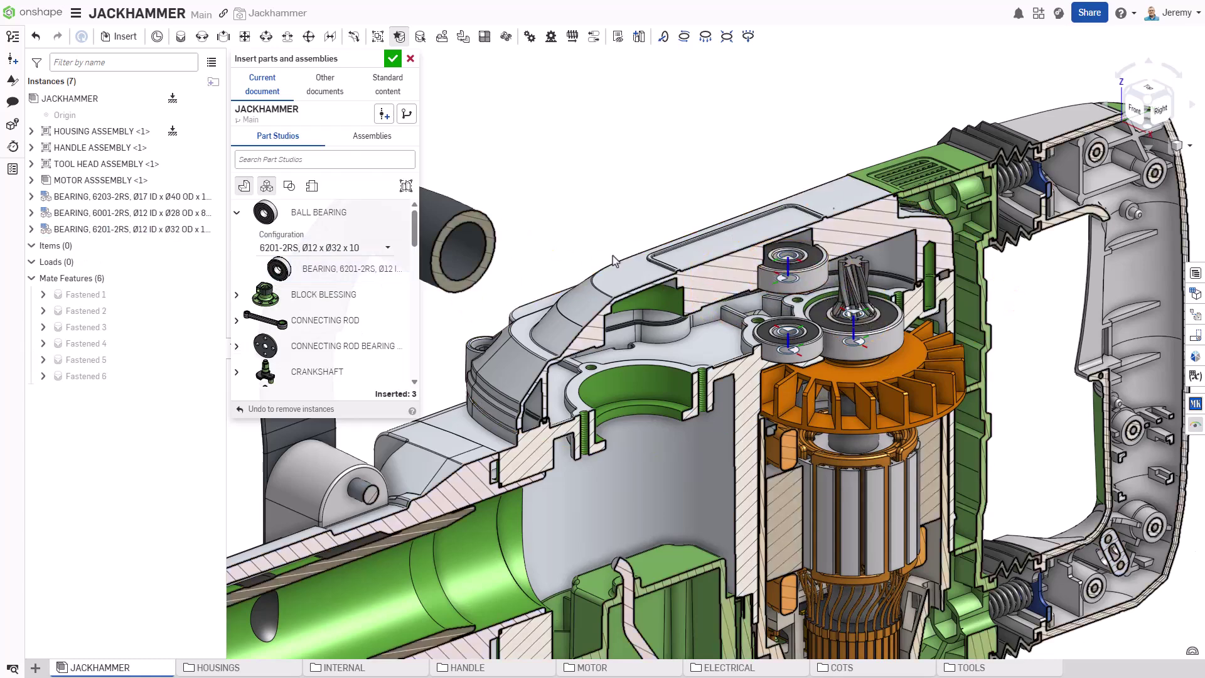
# Insert a 6205-2RS, Ø25 x Ø52 x 15 ball bearing, snapped into the large lower crankshaft bore of the housing
pyautogui.click(344, 249)
pyautogui.click(316, 317)
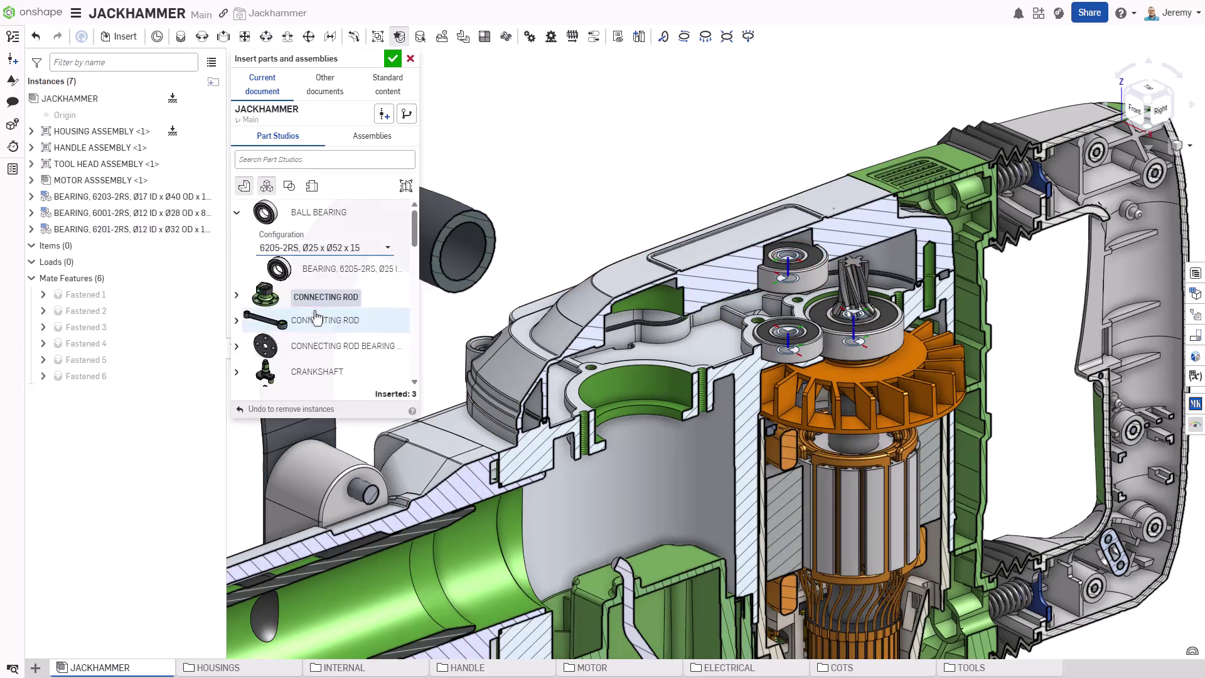
pyautogui.click(584, 347)
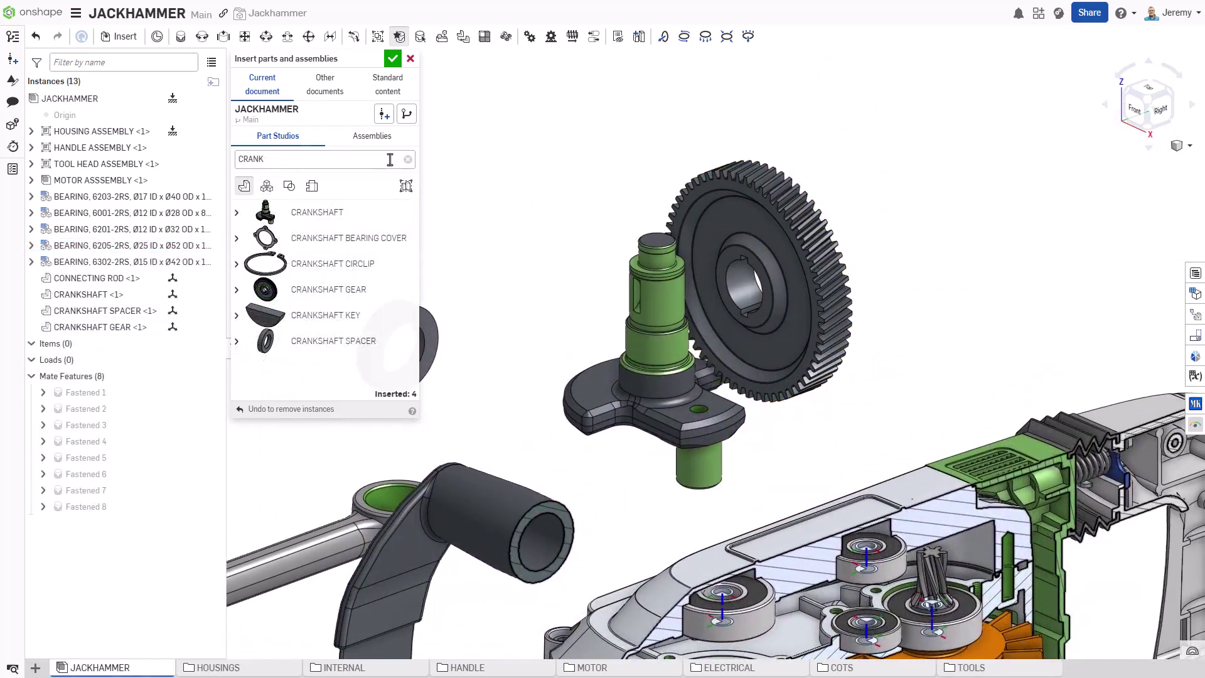
# Search the part studios for GEAR, place the TRANSFER GEAR in free space beside the crankshaft gear, and finish inserting
pyautogui.write('GEAR')
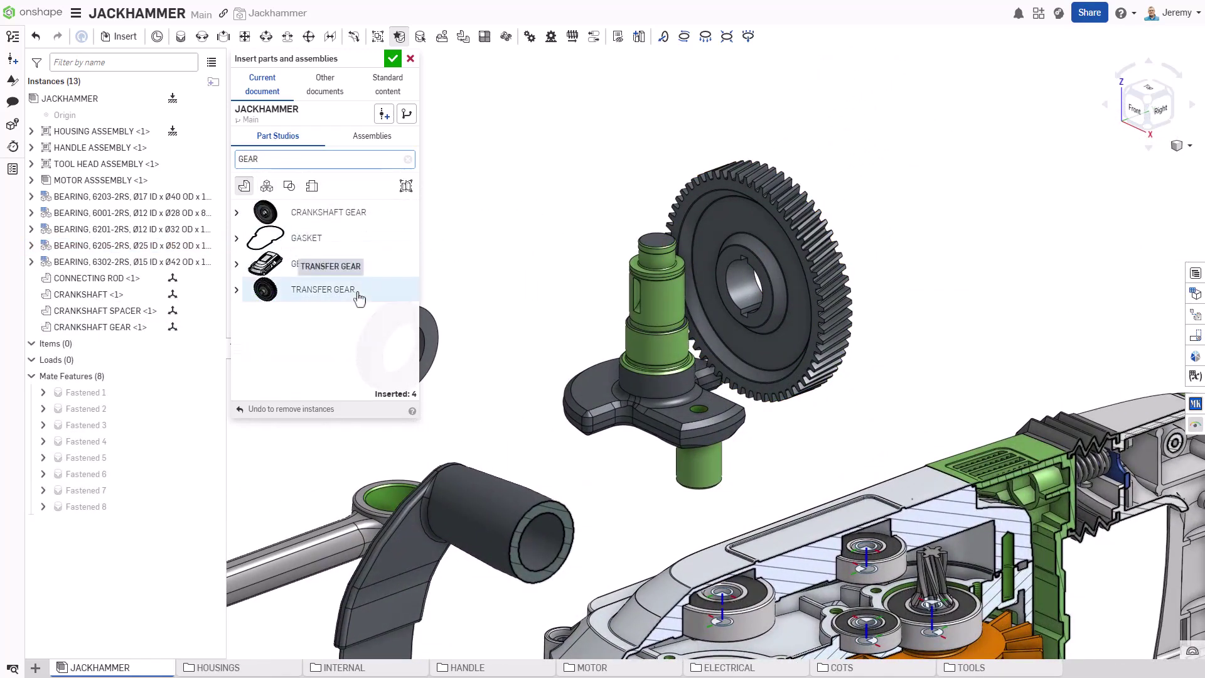
pyautogui.click(323, 289)
pyautogui.click(997, 241)
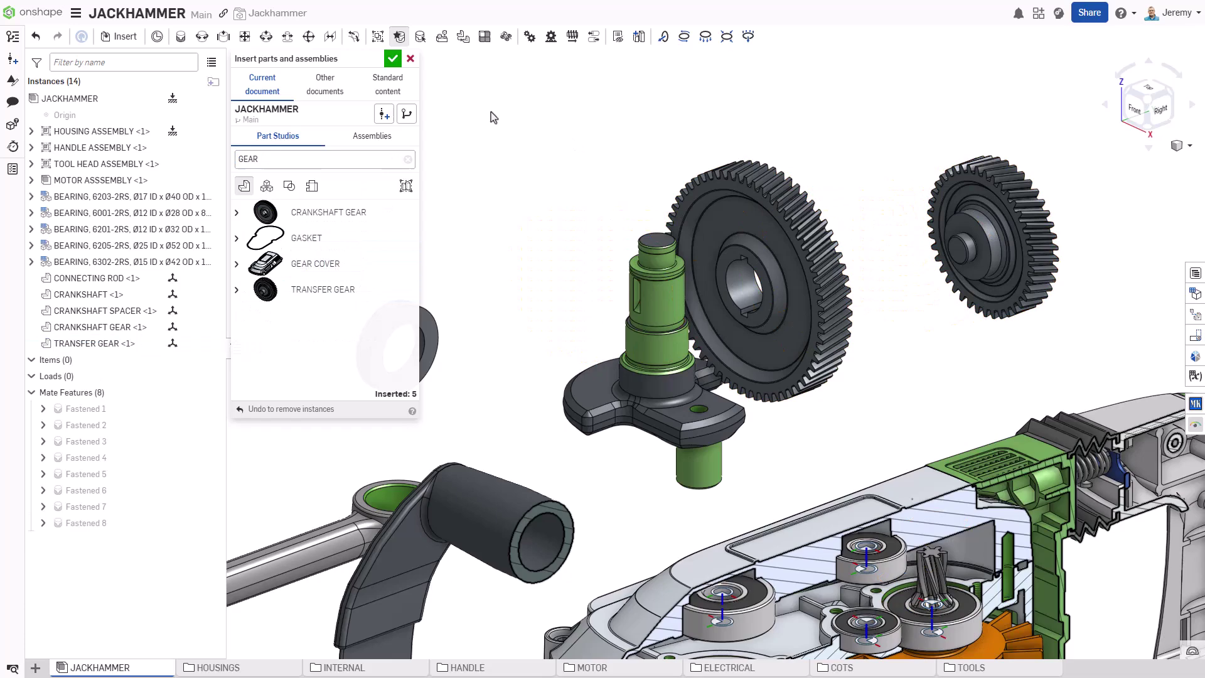
pyautogui.click(391, 60)
# Fasten the crankshaft spacer onto the crankshaft's shoulder, and fasten the crankshaft gear on top of the spacer
pyautogui.moveTo(525, 342); pyautogui.dragTo(502, 195, button='middle')
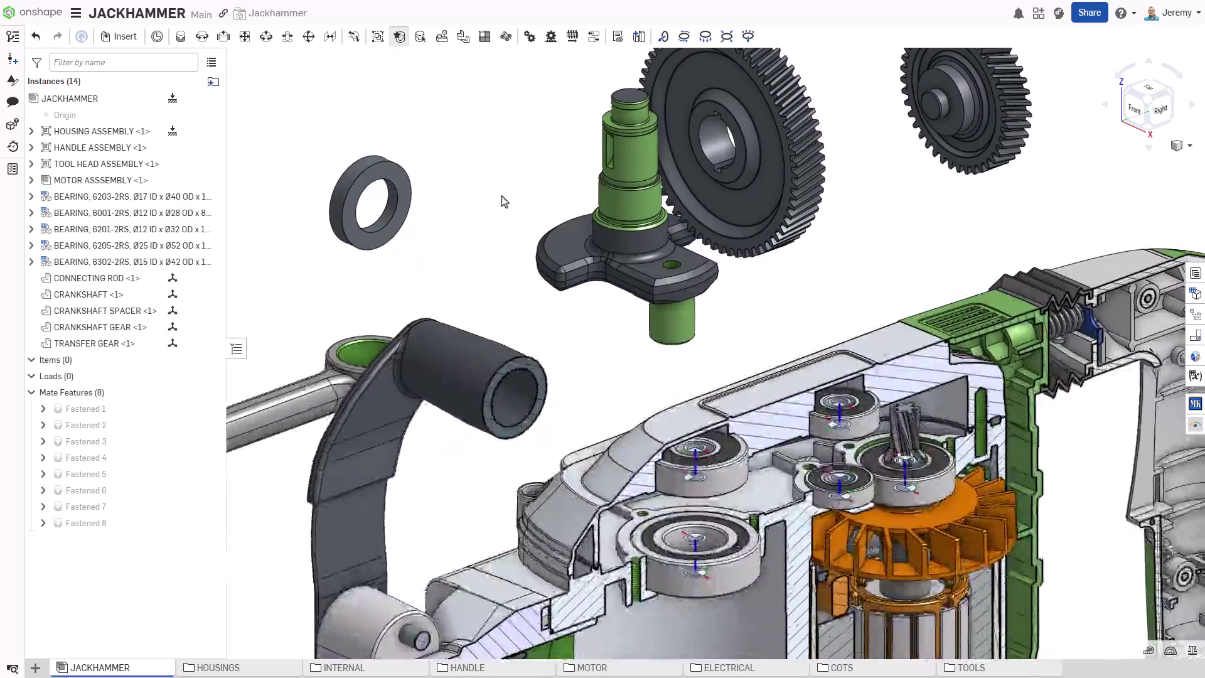
pyautogui.moveTo(401, 207); pyautogui.dragTo(606, 187)
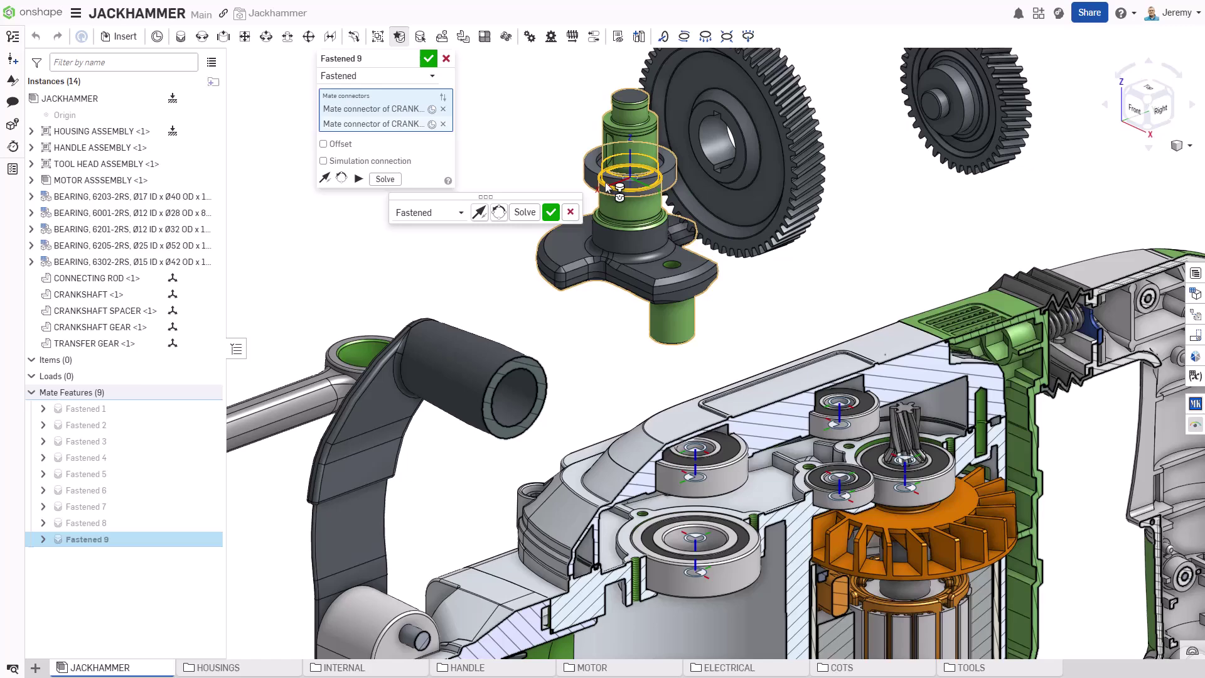
pyautogui.press('Return')
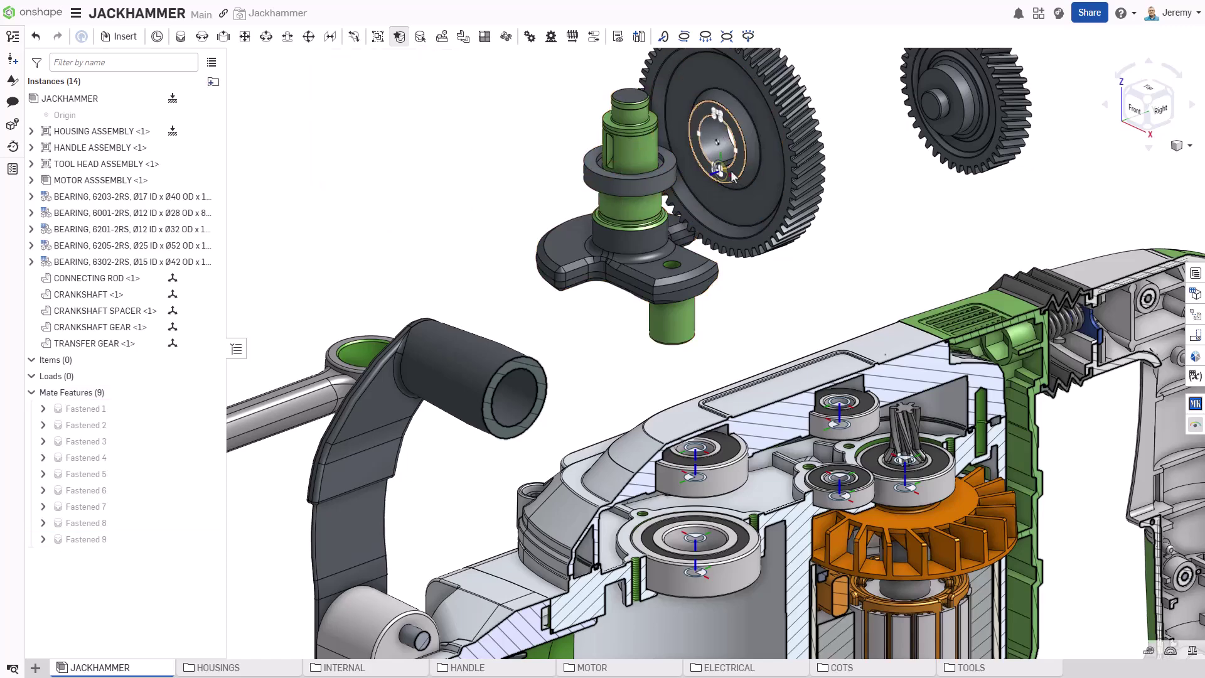
pyautogui.moveTo(718, 154); pyautogui.dragTo(654, 161)
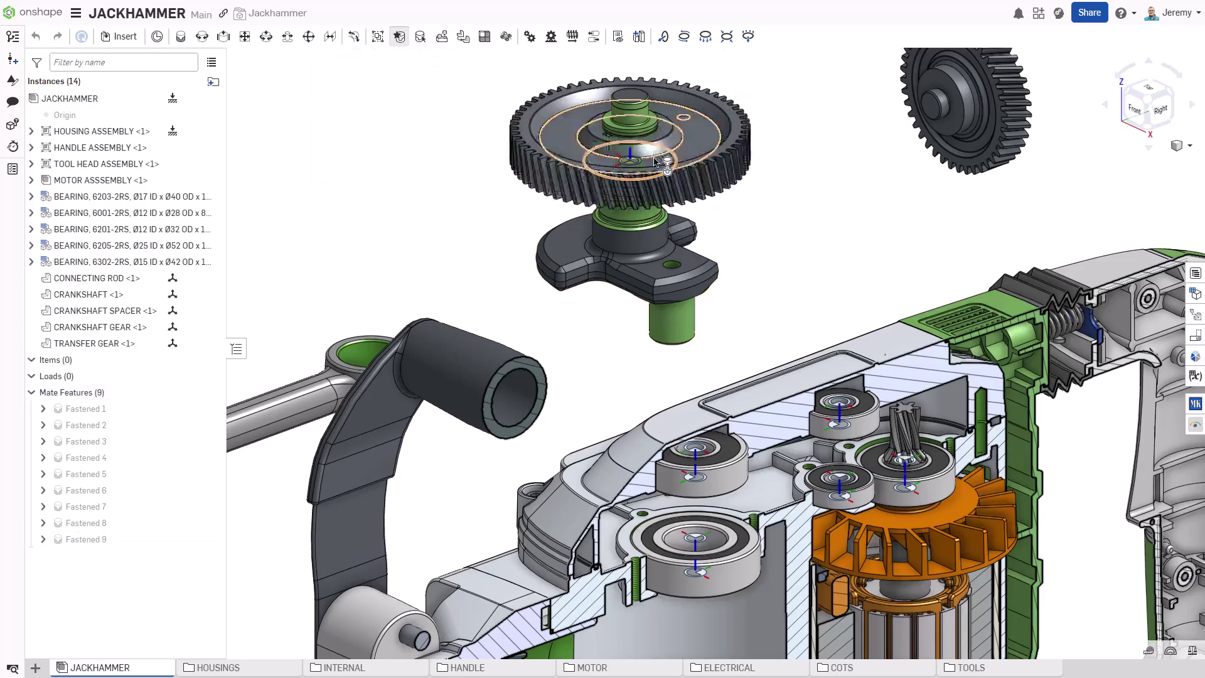
pyautogui.press('Return')
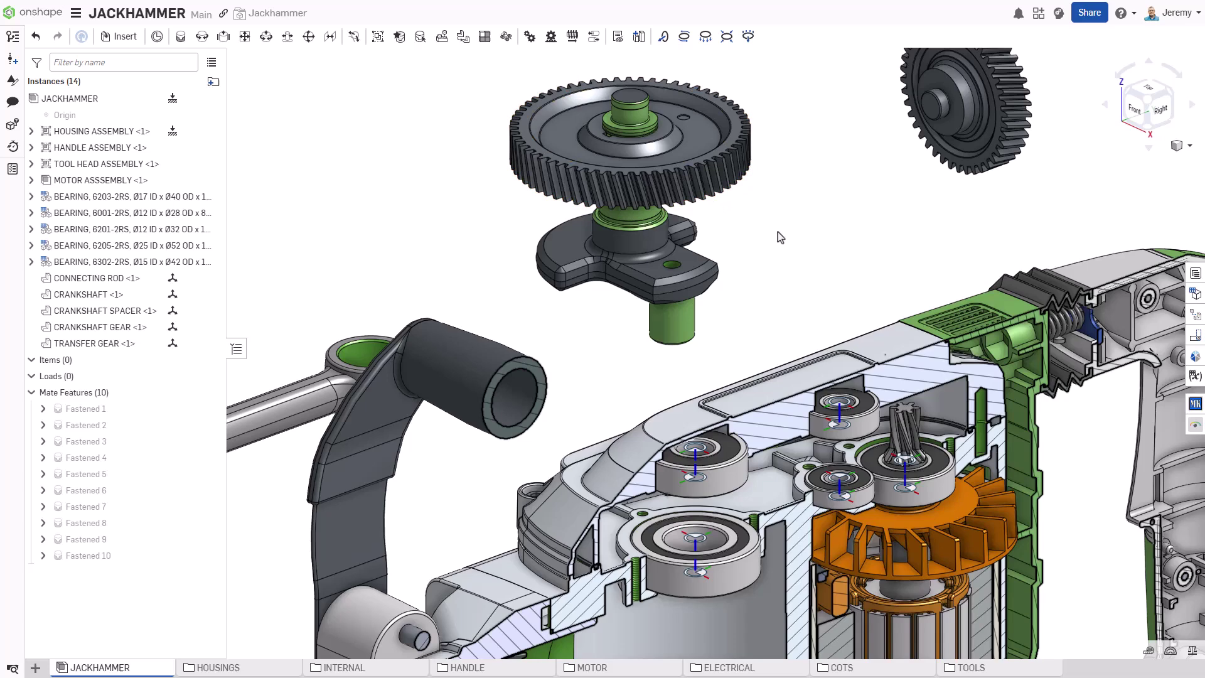
# Add a revolute mate between the crankshaft's shoulder below the gear and the 6205-2RS bearing
pyautogui.press('s')
pyautogui.click(865, 226)
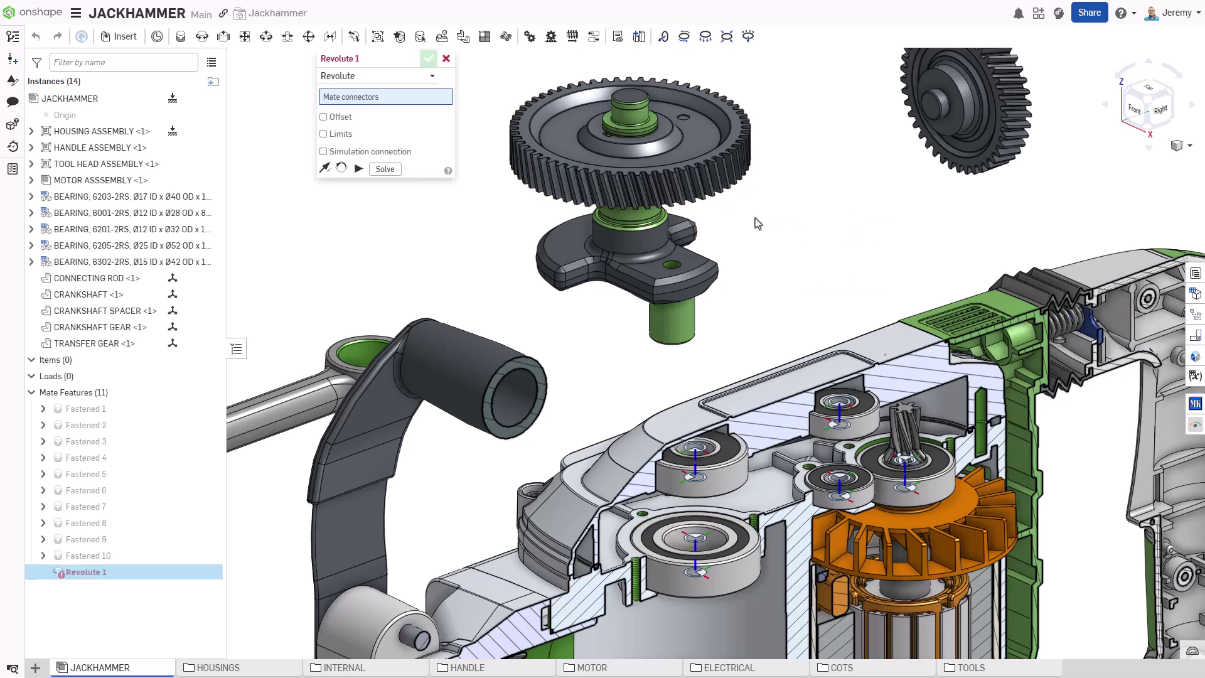
pyautogui.click(664, 217)
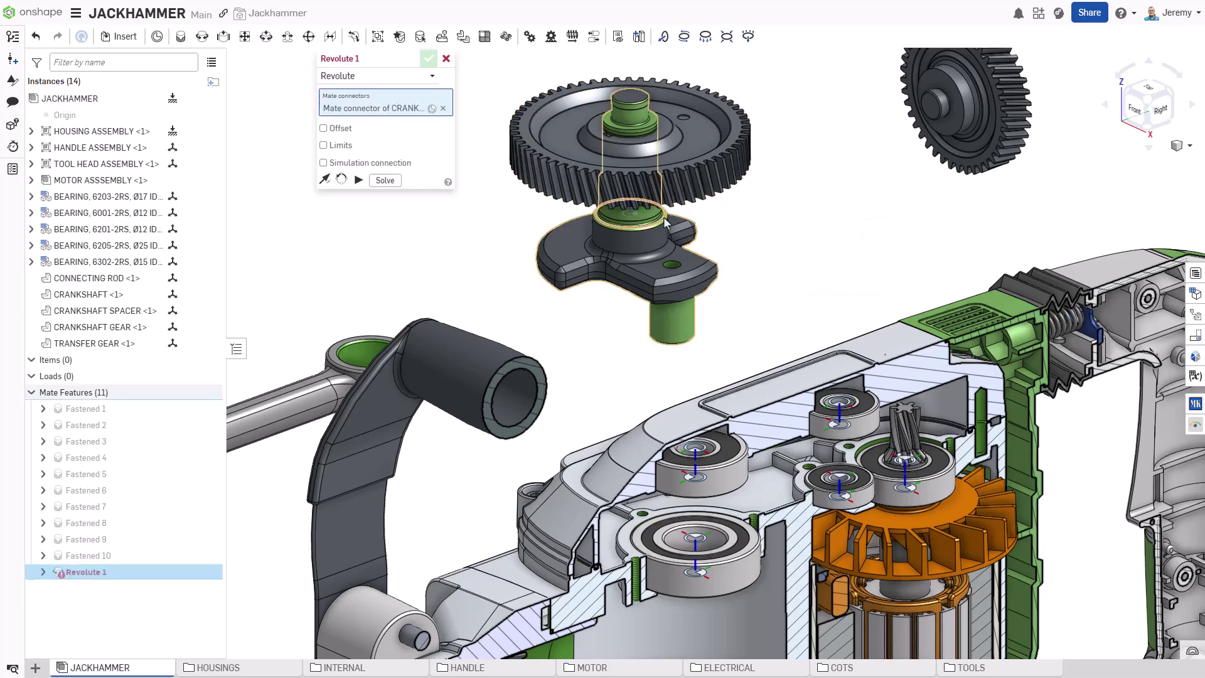
pyautogui.click(695, 576)
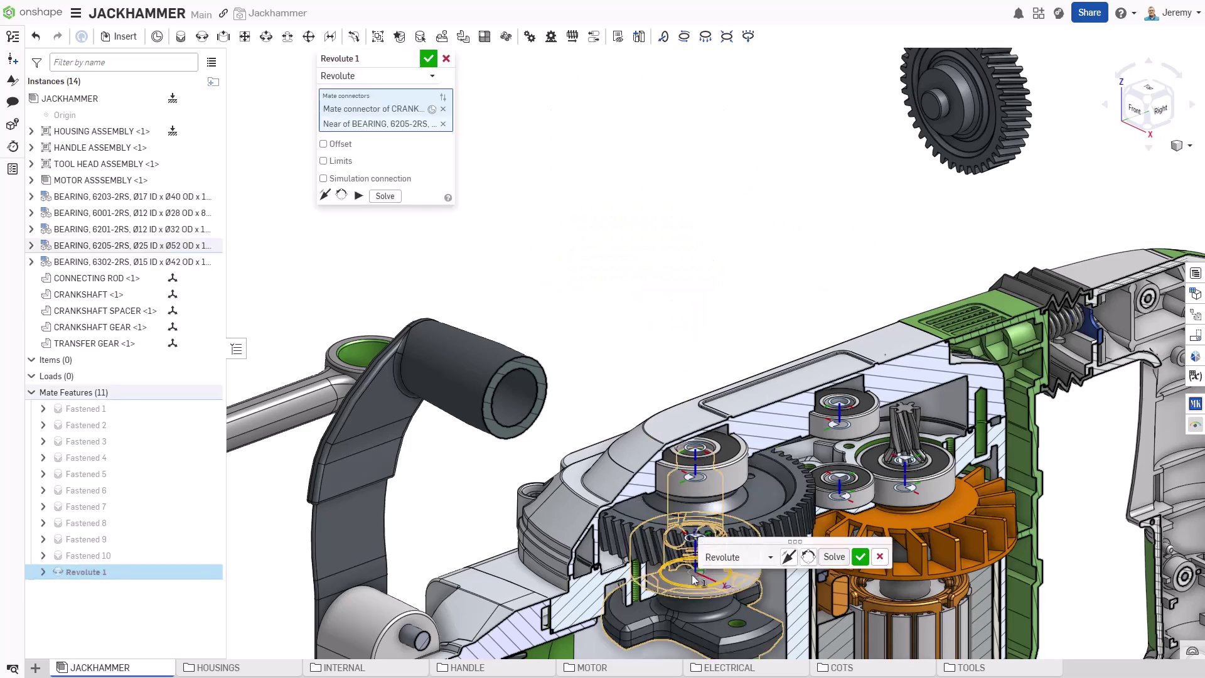
pyautogui.click(861, 557)
# Add a revolute mate between the transfer gear's hub and the 6001-2RS bearing
pyautogui.click(949, 132)
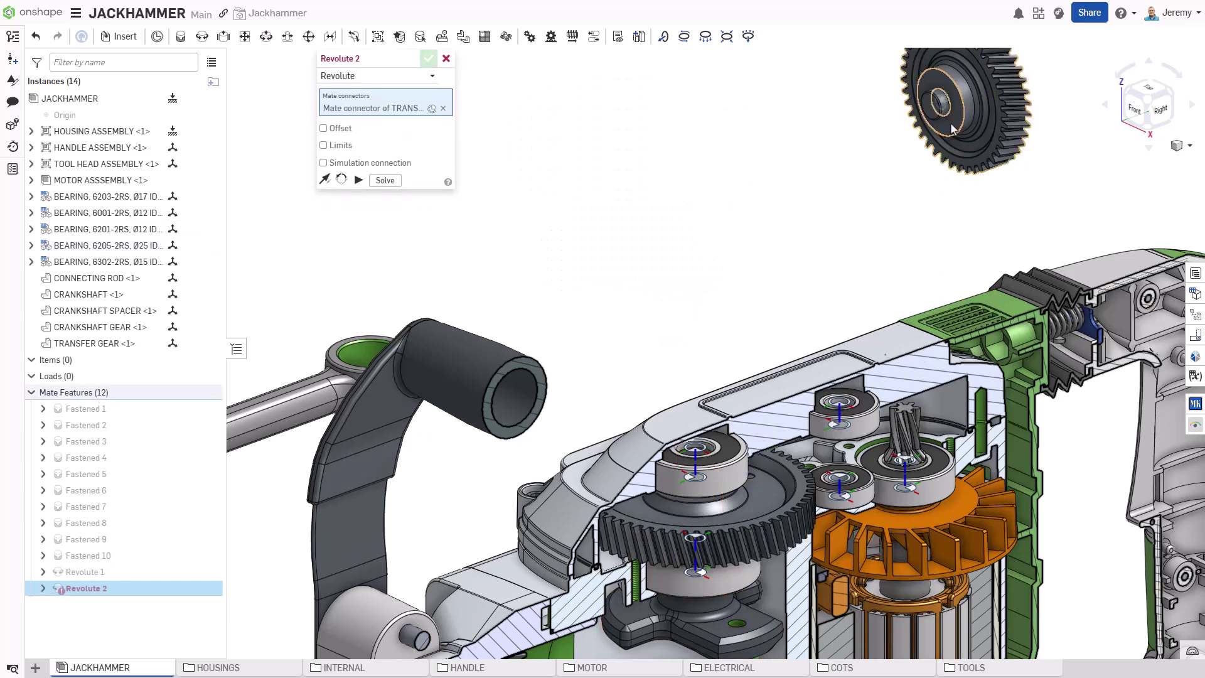
pyautogui.click(839, 480)
pyautogui.press('Return')
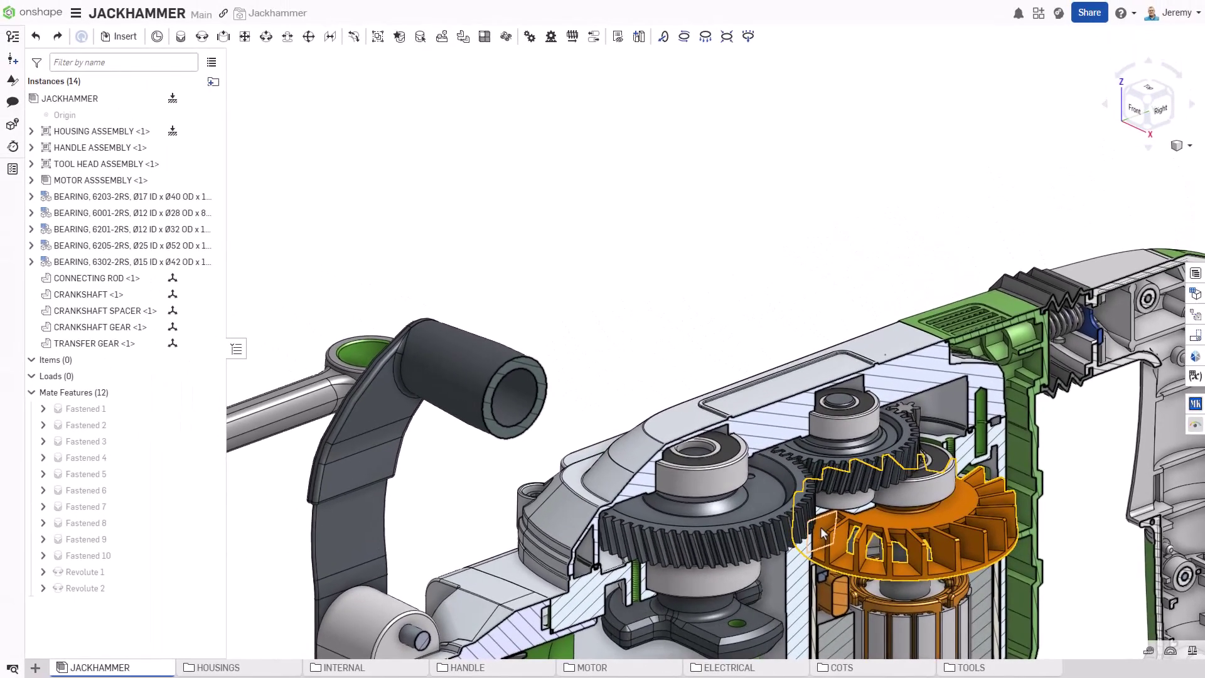
# Add a gear mate between the transfer gear's revolute mate and the motor's revolute mate with a relation ratio of 6.667
pyautogui.moveTo(819, 526); pyautogui.dragTo(750, 205, button='middle')
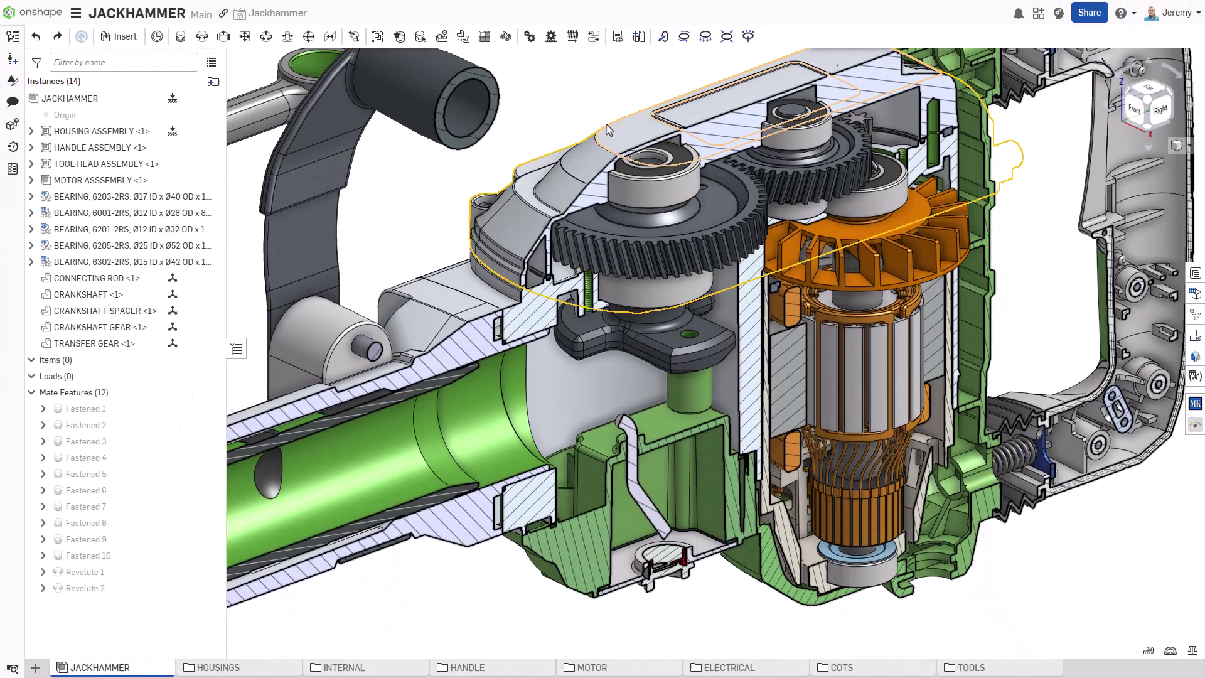
pyautogui.press('s')
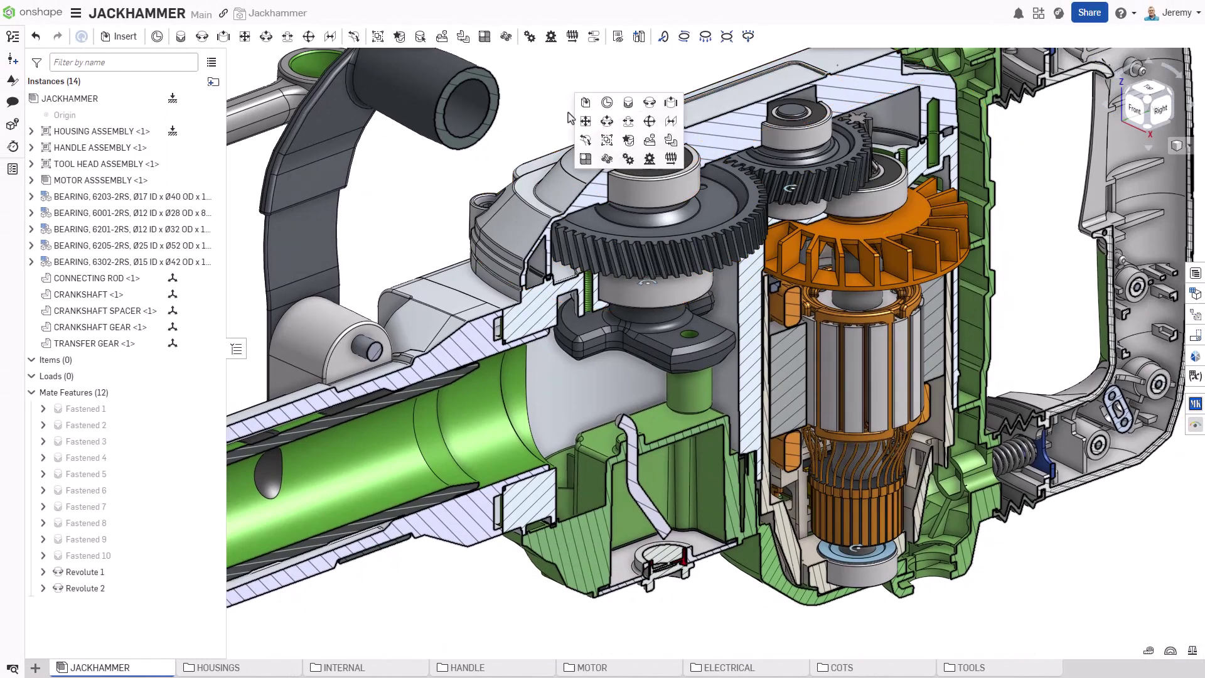
pyautogui.click(628, 158)
pyautogui.click(792, 188)
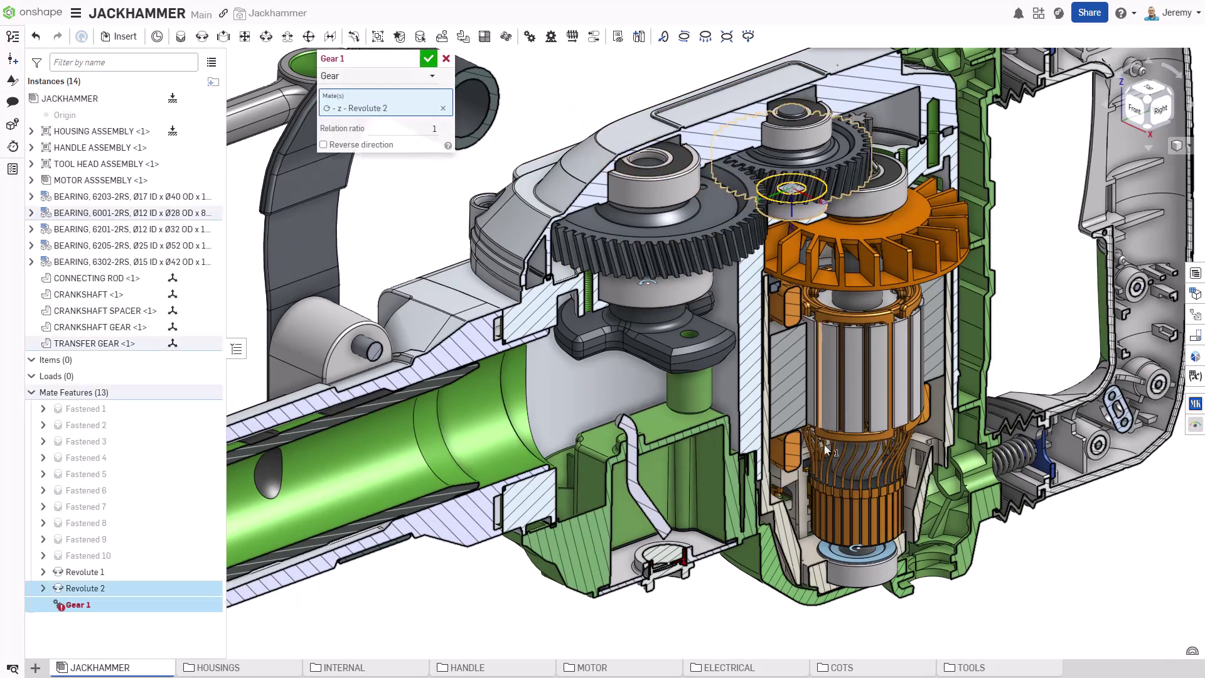
pyautogui.click(857, 547)
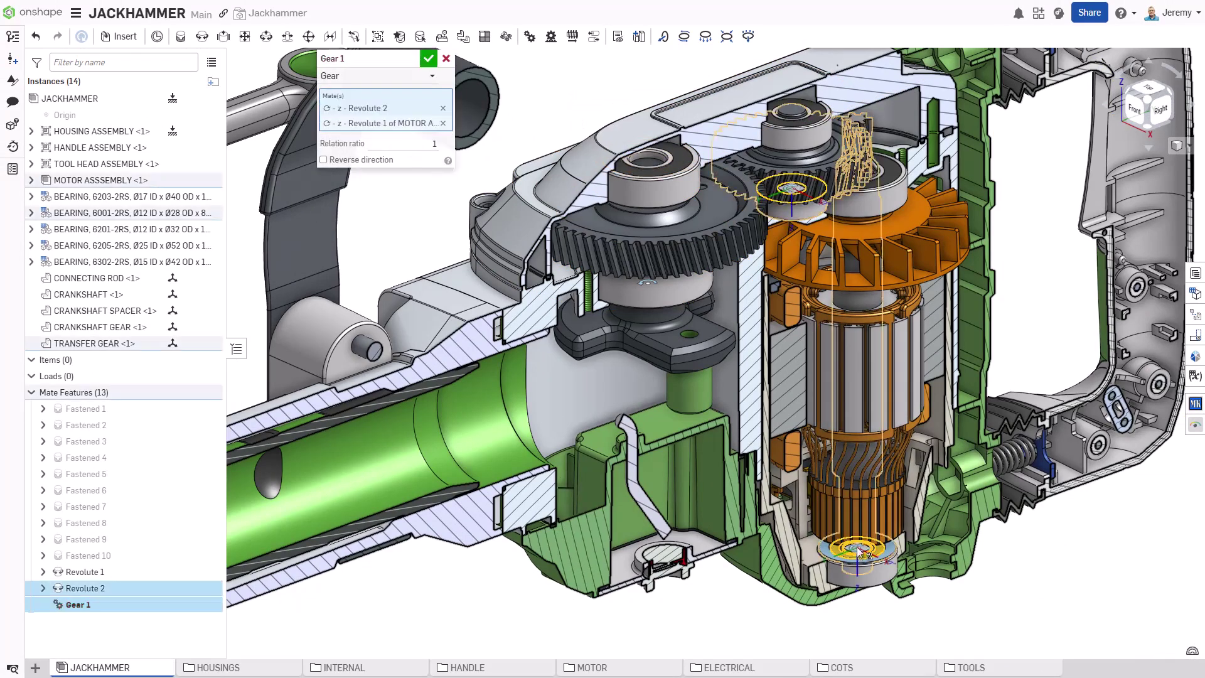
pyautogui.click(414, 144)
pyautogui.write('6.667')
pyautogui.press('Return')
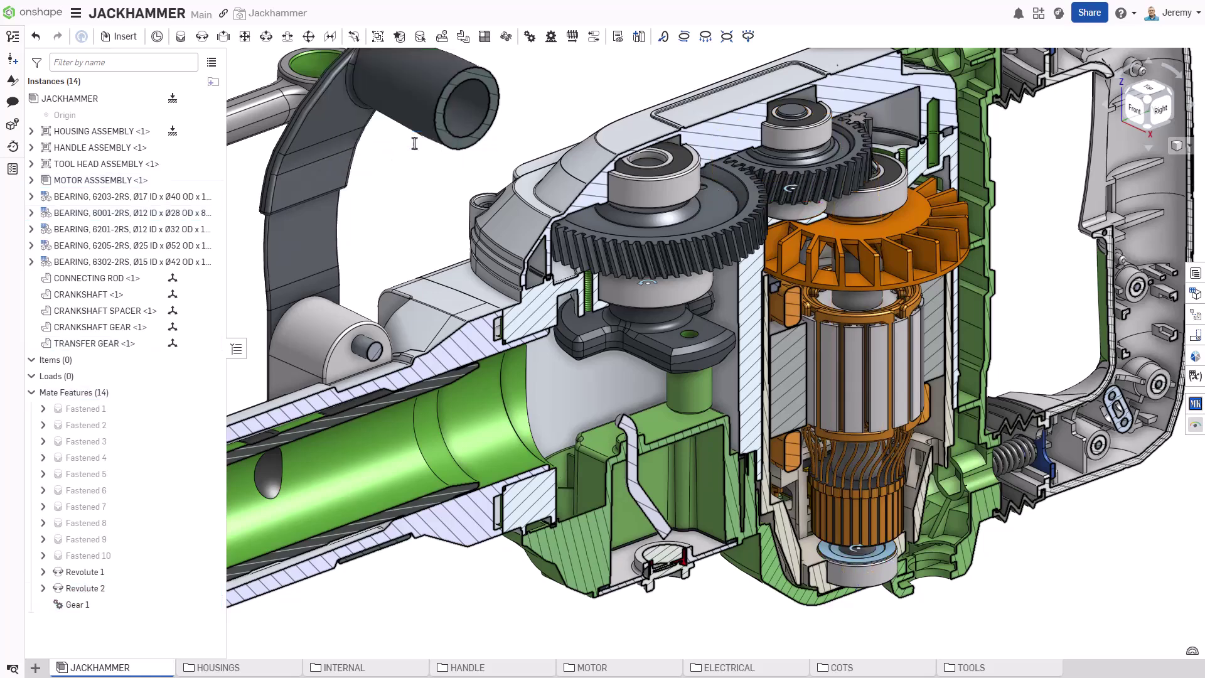
# Add a reversed gear mate between the crankshaft and transfer gear revolute mates with ratio 1.525, and turn the crankshaft gear to test it
pyautogui.click(647, 283)
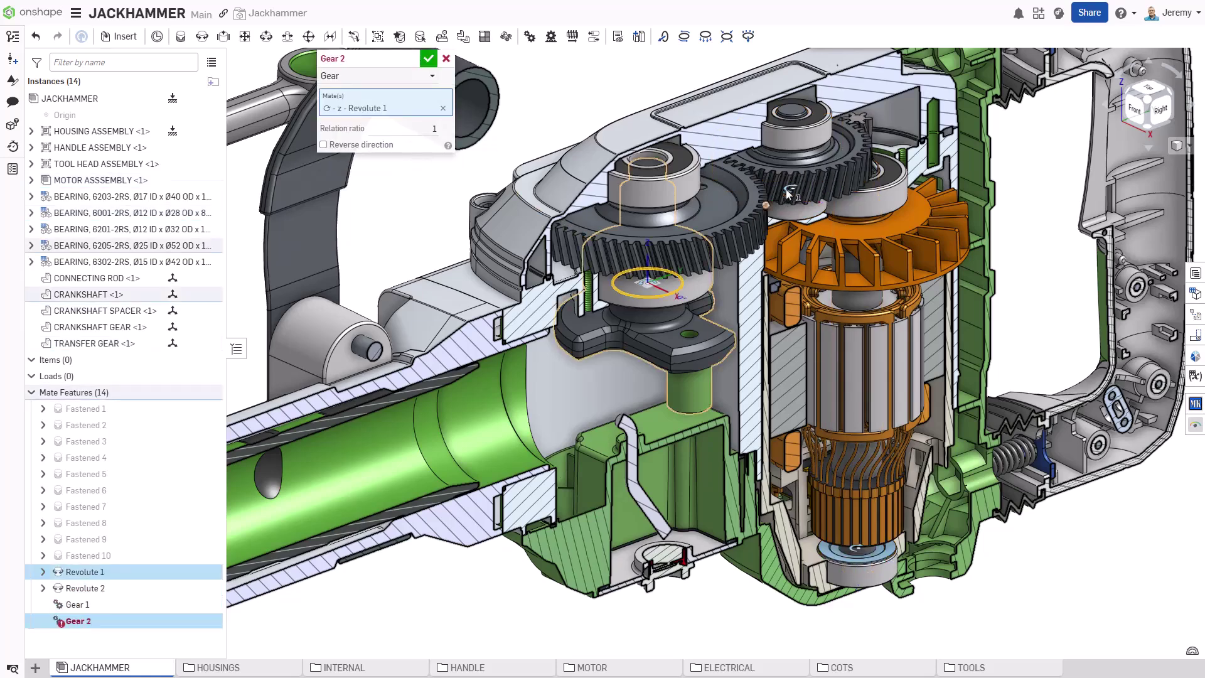
pyautogui.click(790, 190)
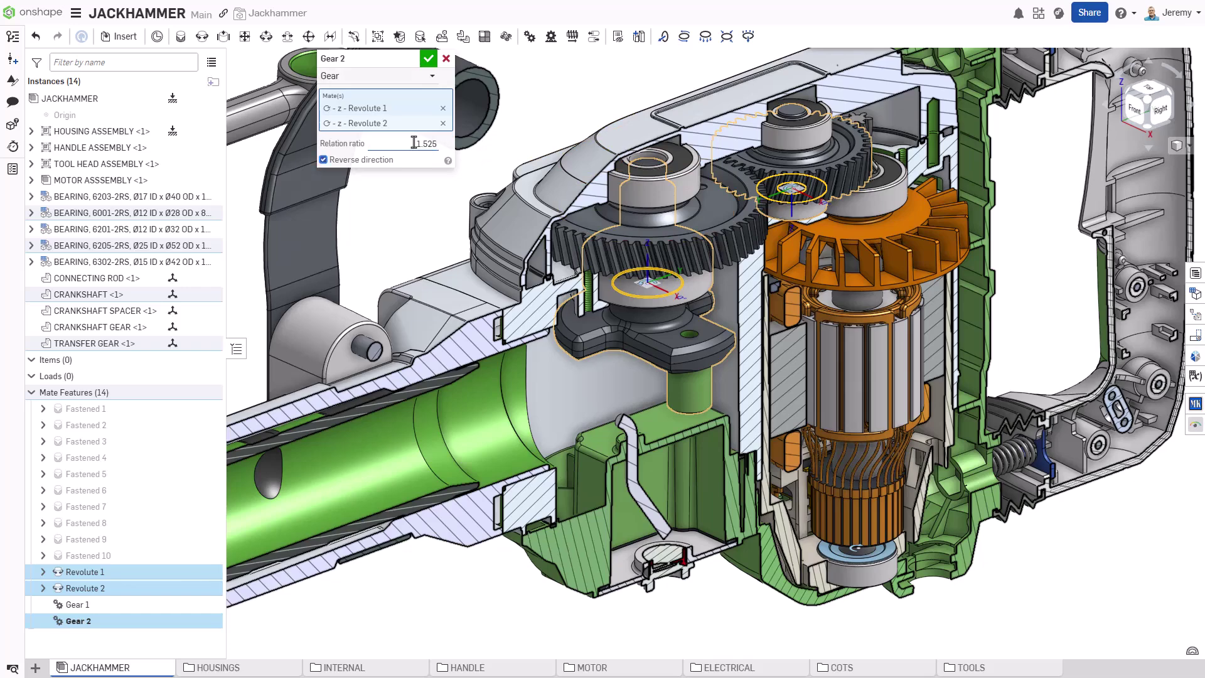
pyautogui.press('Return')
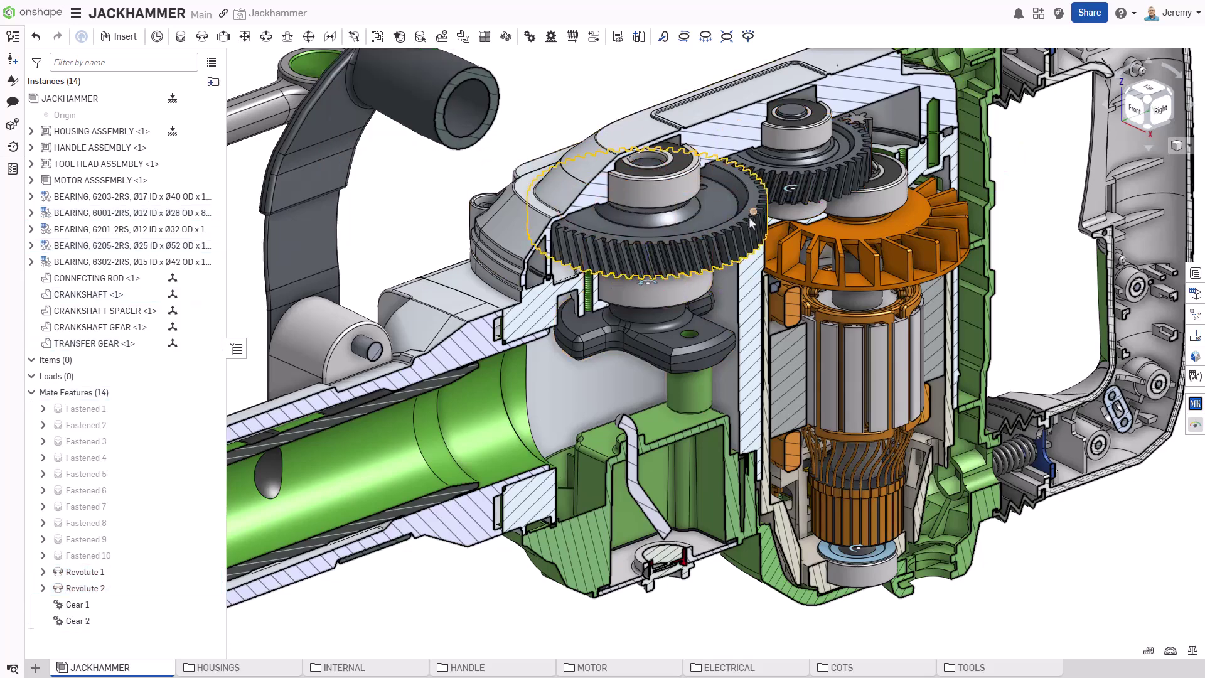
pyautogui.moveTo(751, 222); pyautogui.dragTo(730, 253)
# Add a revolute mate between the connecting rod's large end and the crankshaft's eccentric pin
pyautogui.moveTo(730, 252); pyautogui.dragTo(1065, 278, button='middle')
pyautogui.press('s')
pyautogui.click(1078, 273)
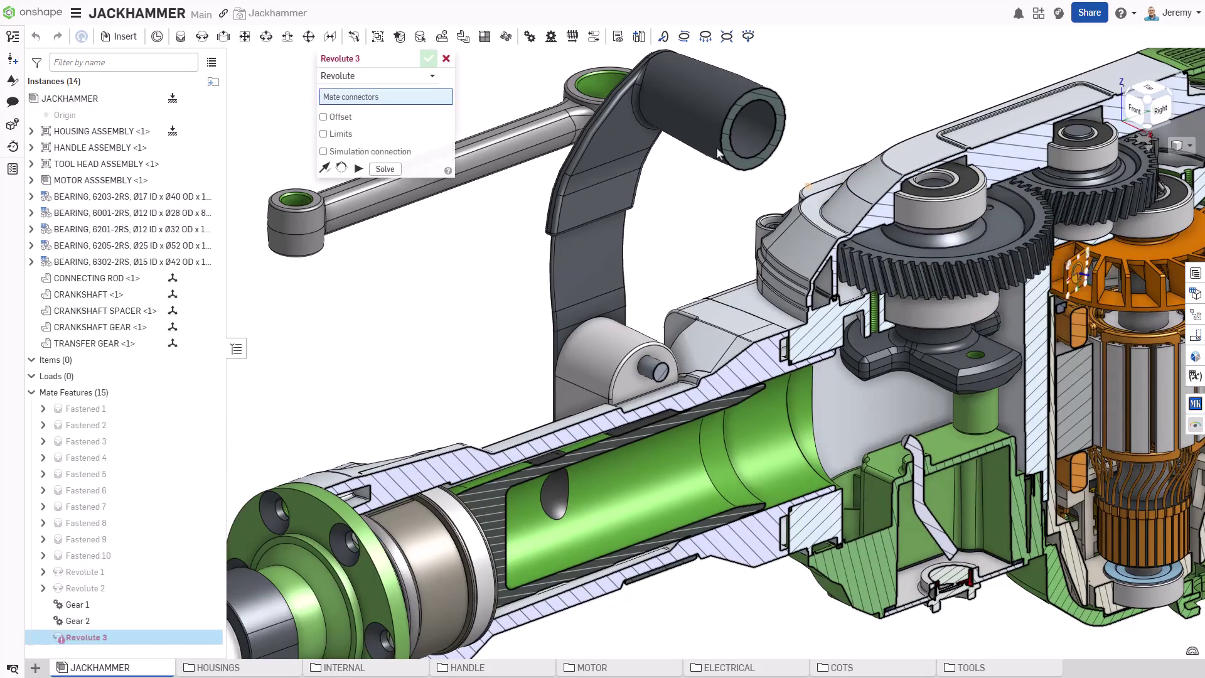
pyautogui.click(583, 85)
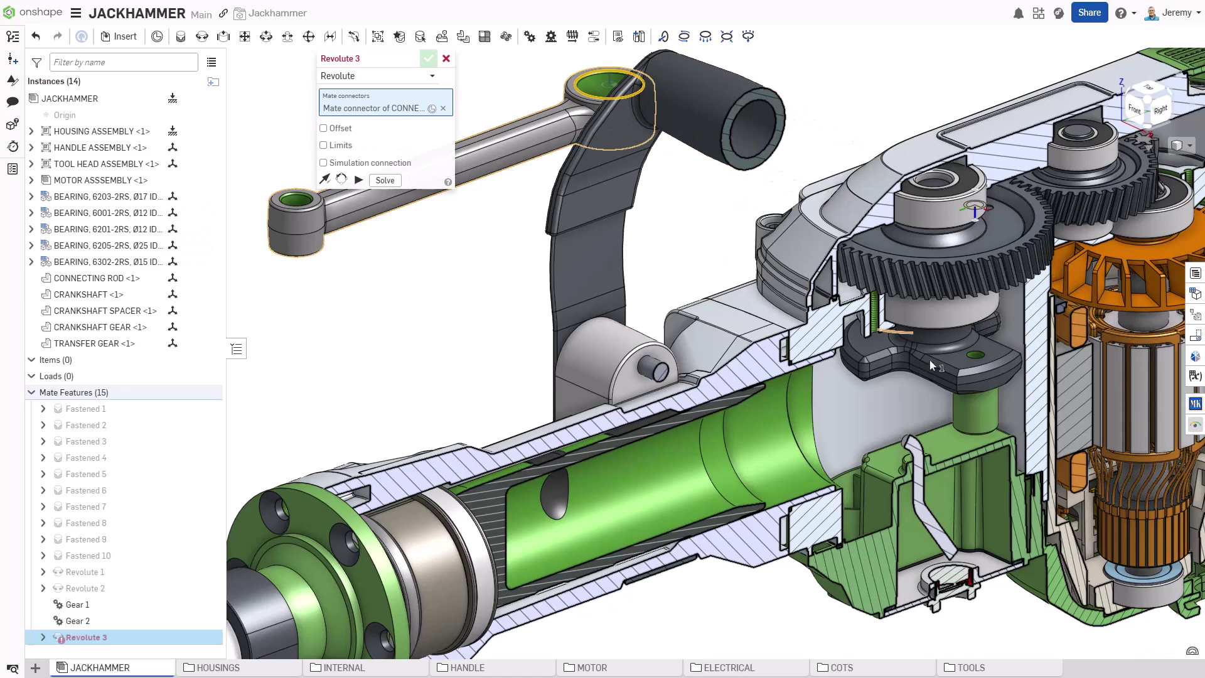
pyautogui.click(983, 386)
pyautogui.press('Return')
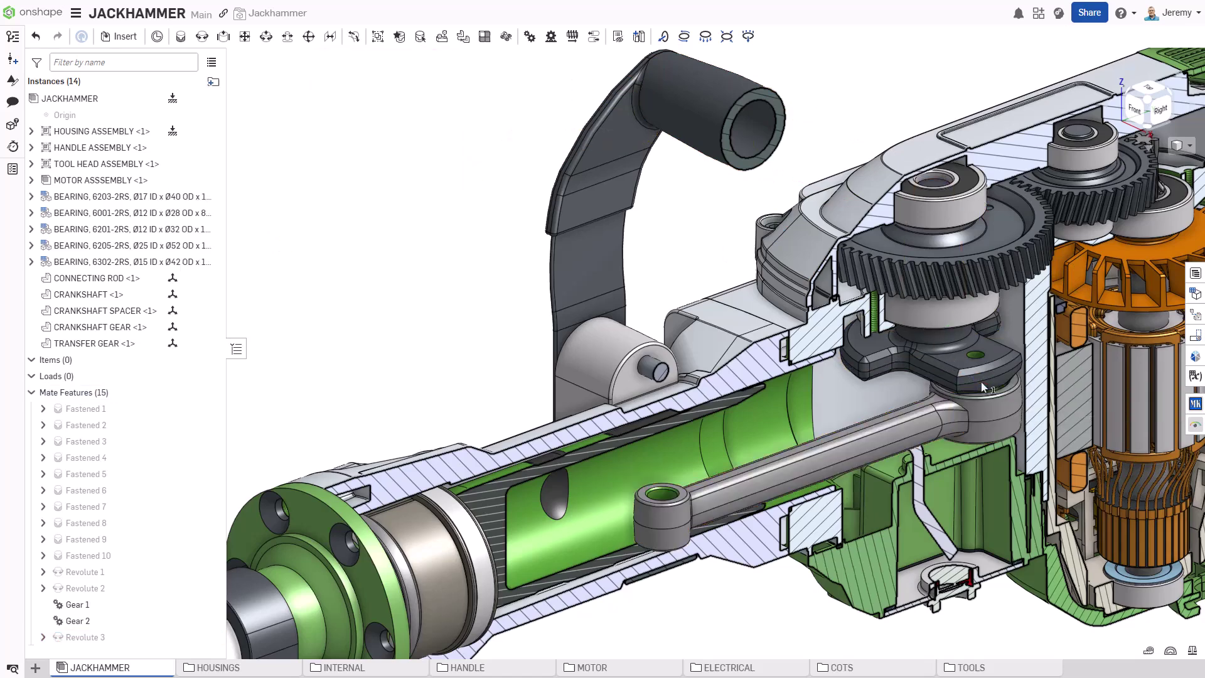
# Search for PISTON and insert the piston with its pin and seal in free space beside the housing
pyautogui.scroll(-3, 940, 330)
pyautogui.press('i')
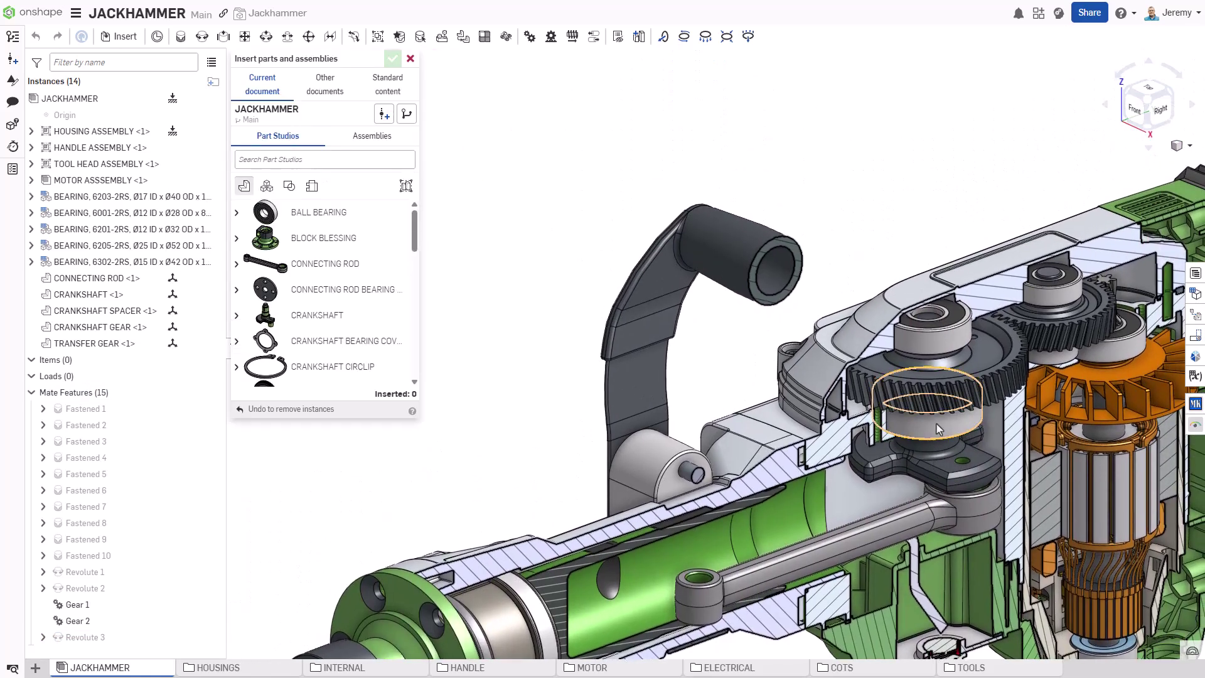
pyautogui.click(322, 163)
pyautogui.write('PISTON')
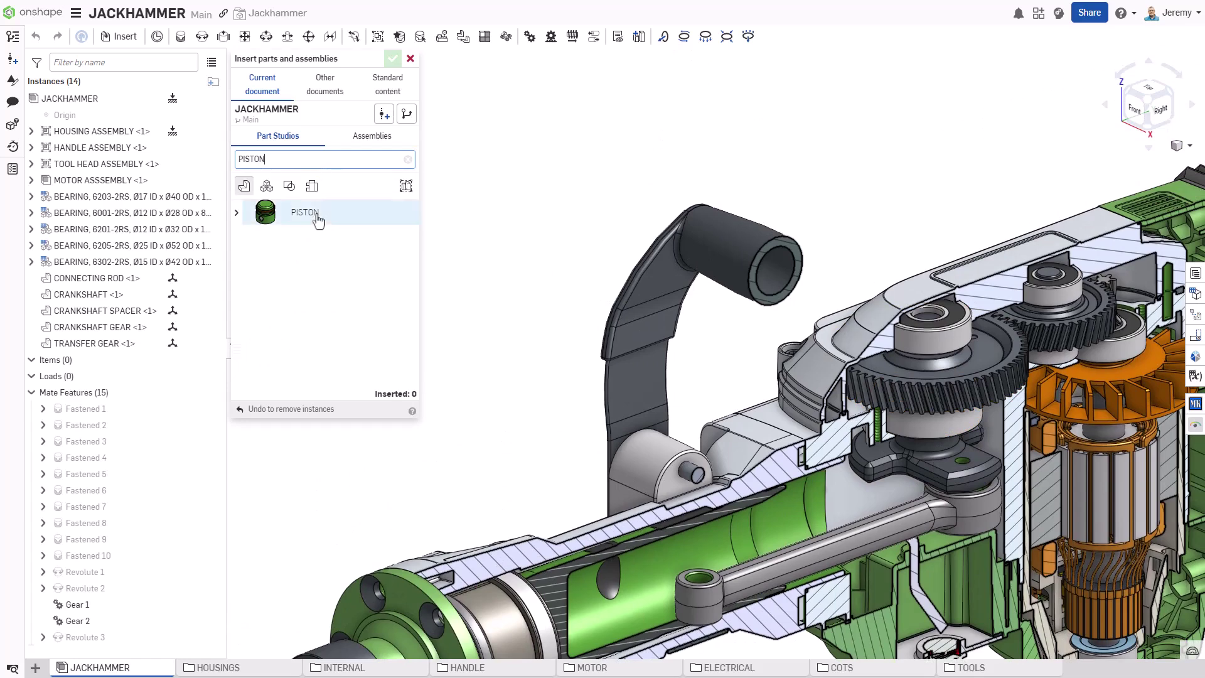
pyautogui.click(491, 311)
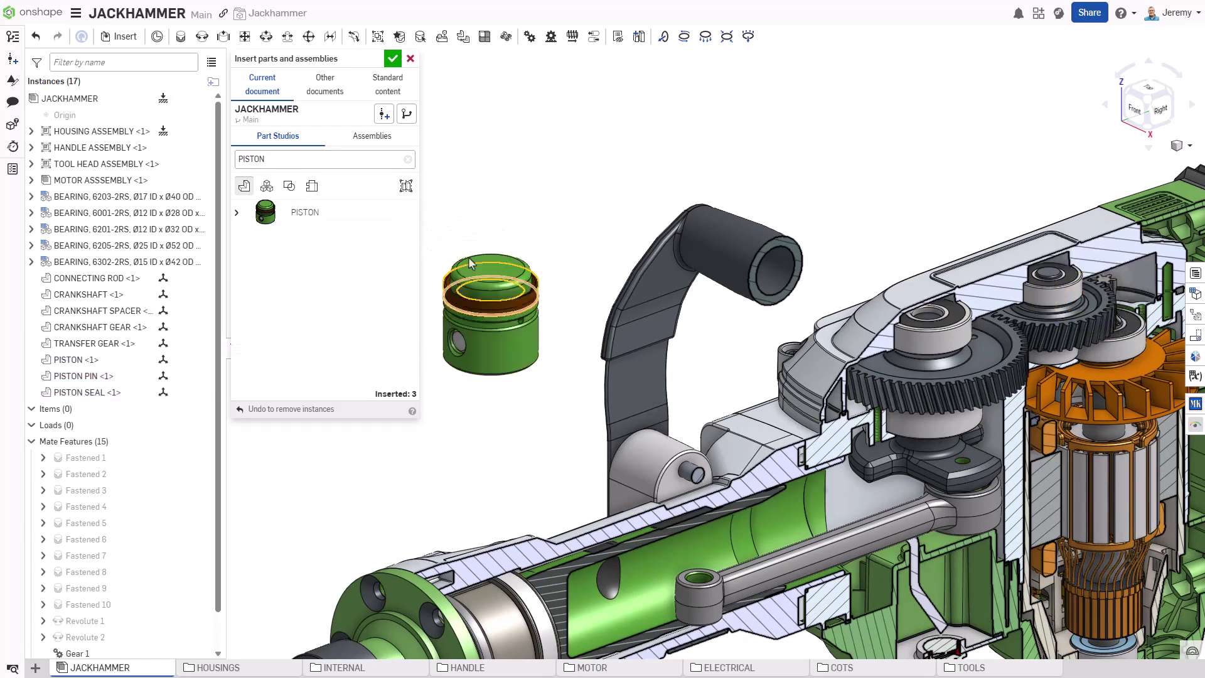
pyautogui.click(392, 59)
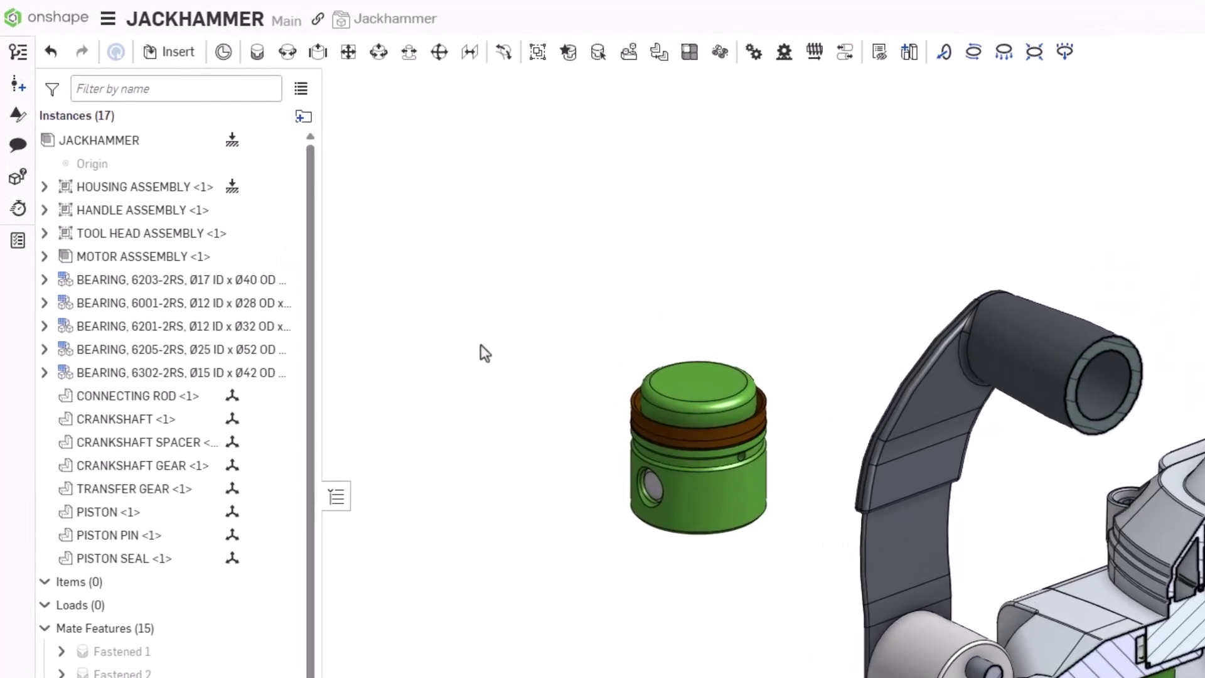
# Group the piston, piston pin and piston seal together
pyautogui.press('s')
pyautogui.click(535, 383)
pyautogui.moveTo(808, 341); pyautogui.dragTo(598, 569)
pyautogui.press('Return')
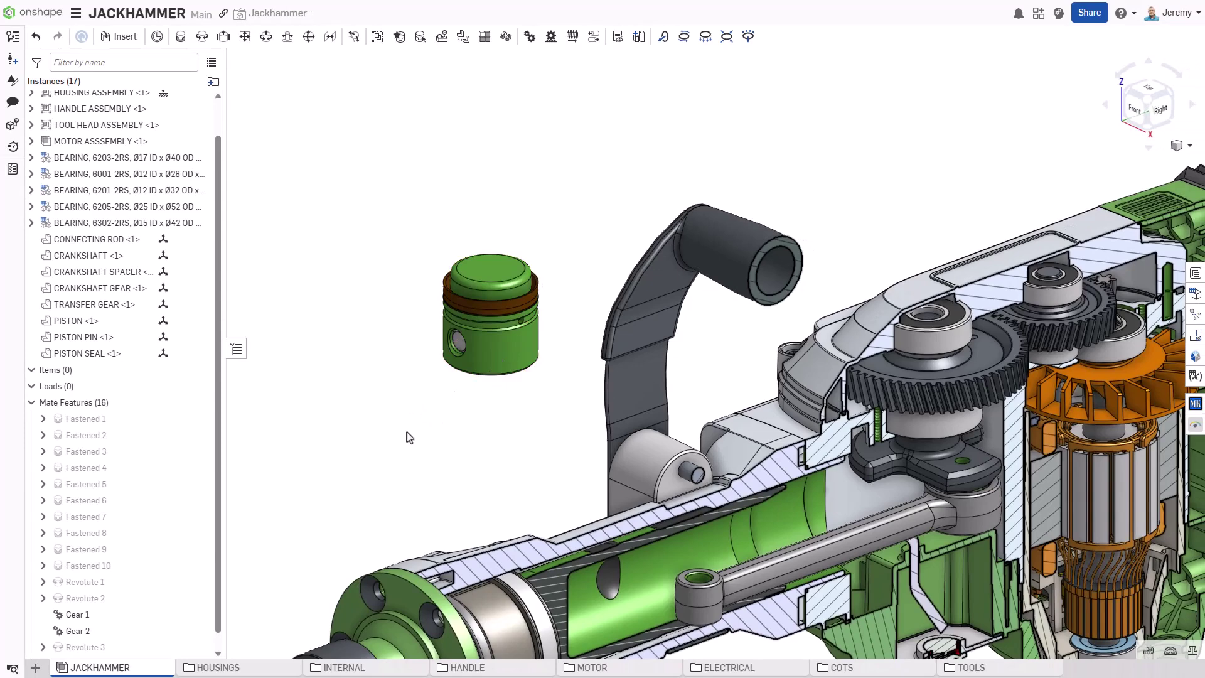
# Rotate the grouped piston so its crown faces the tool head and its pin hole points upward
pyautogui.click(494, 303)
pyautogui.moveTo(544, 290); pyautogui.dragTo(527, 184)
pyautogui.press('Escape')
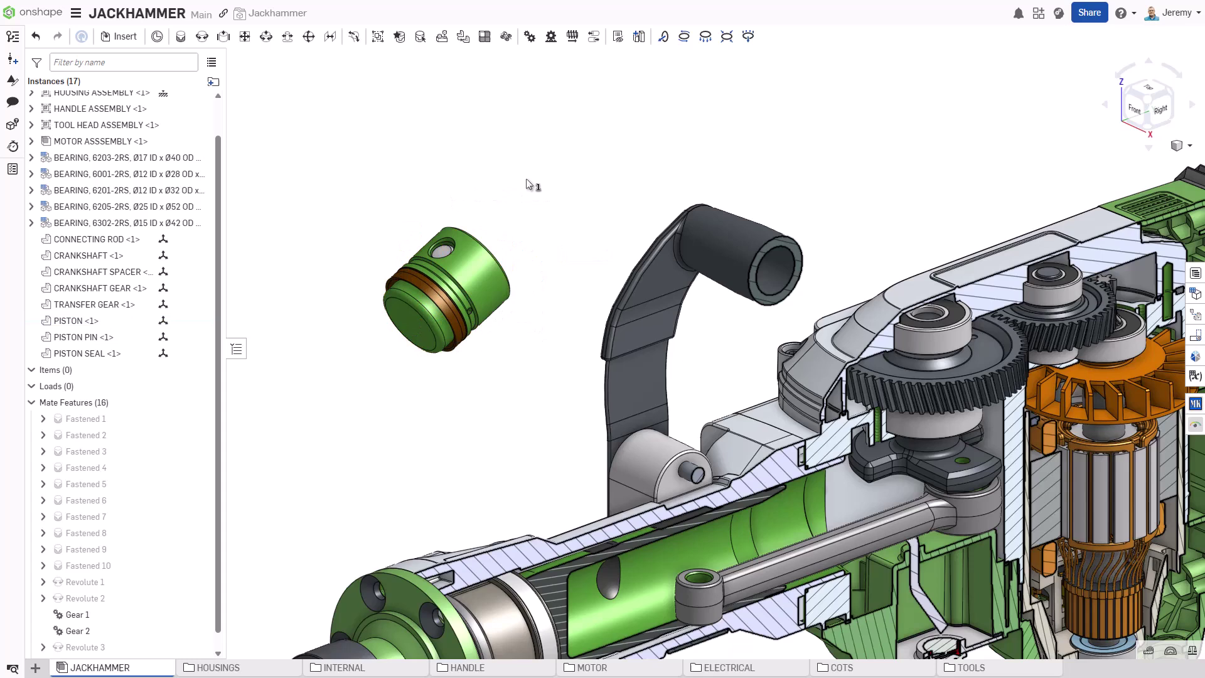
# Add a slider mate between the piston and the cylinder bore, and slide the piston along the bore to test it
pyautogui.press('s')
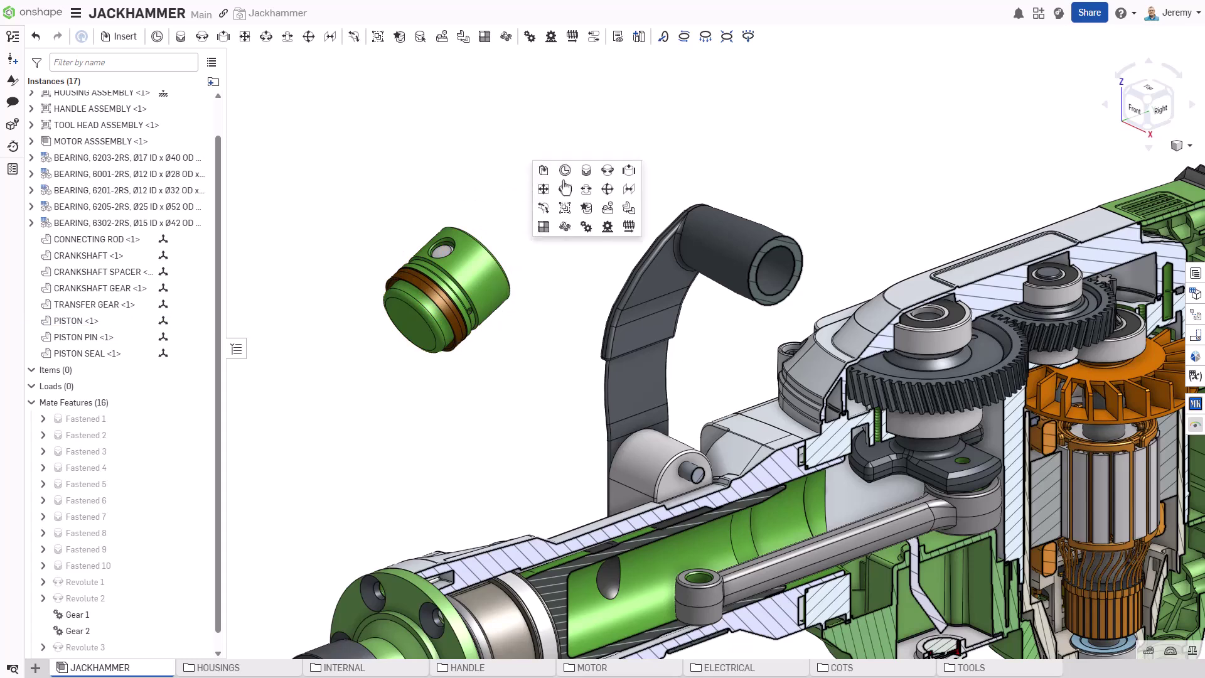
pyautogui.click(628, 188)
pyautogui.click(496, 294)
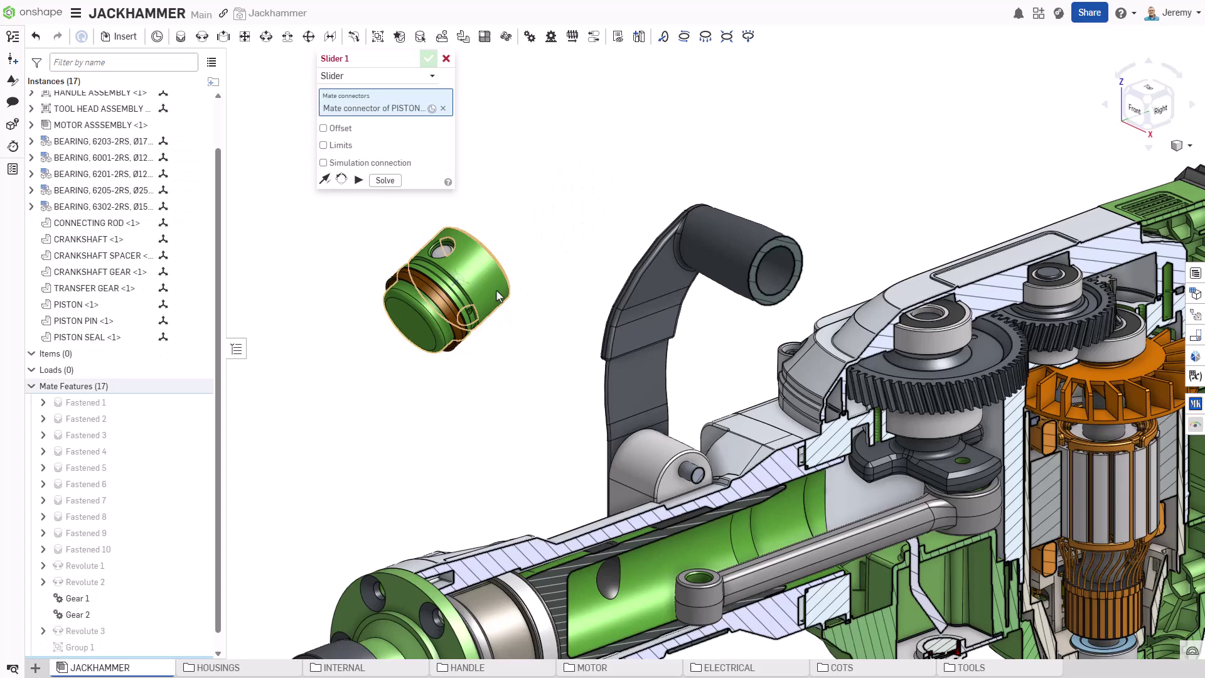
pyautogui.click(788, 519)
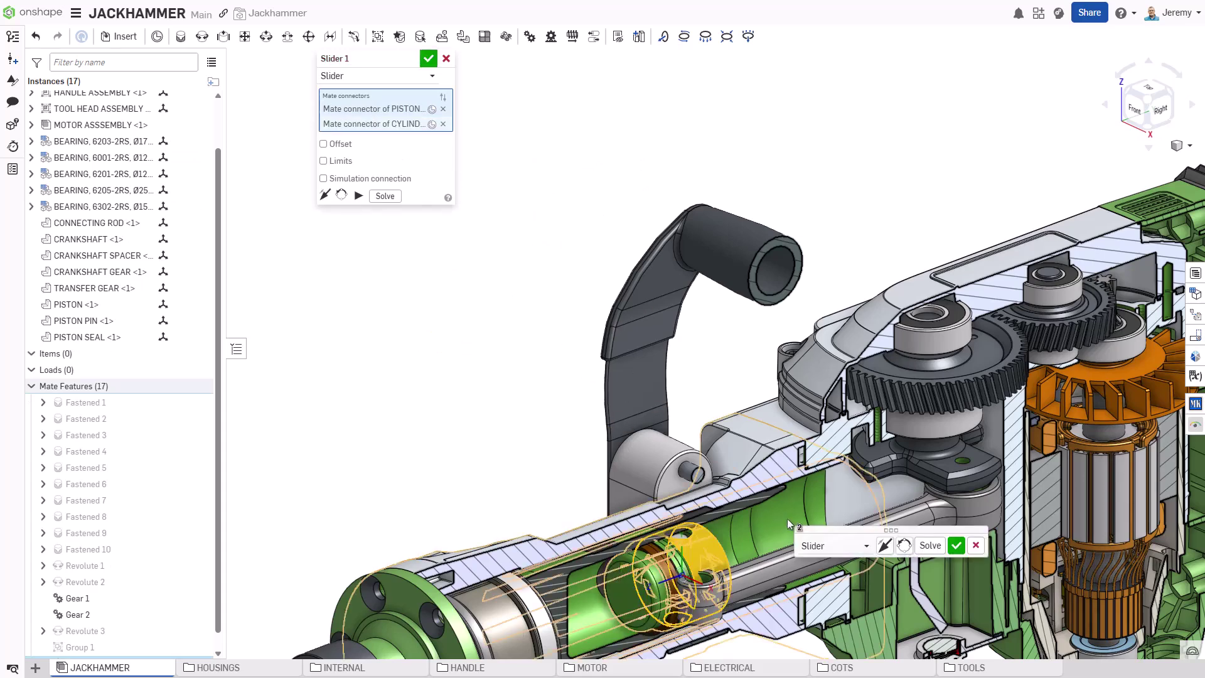
pyautogui.press('Return')
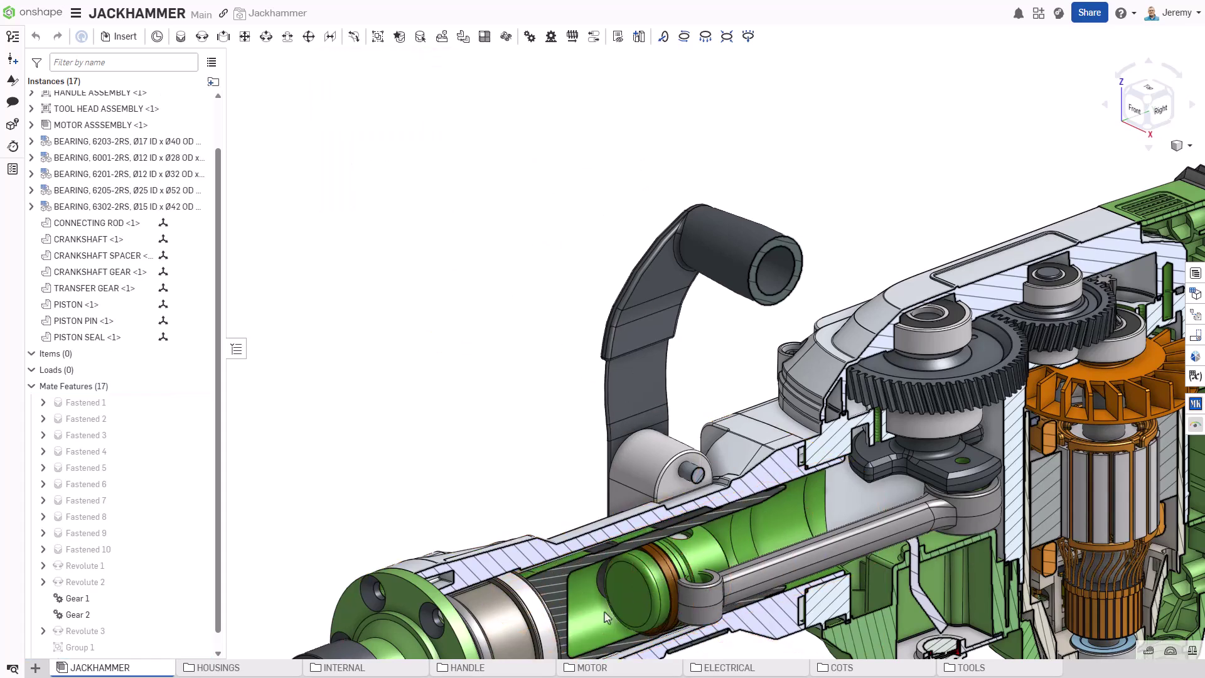
pyautogui.moveTo(606, 617); pyautogui.dragTo(670, 600)
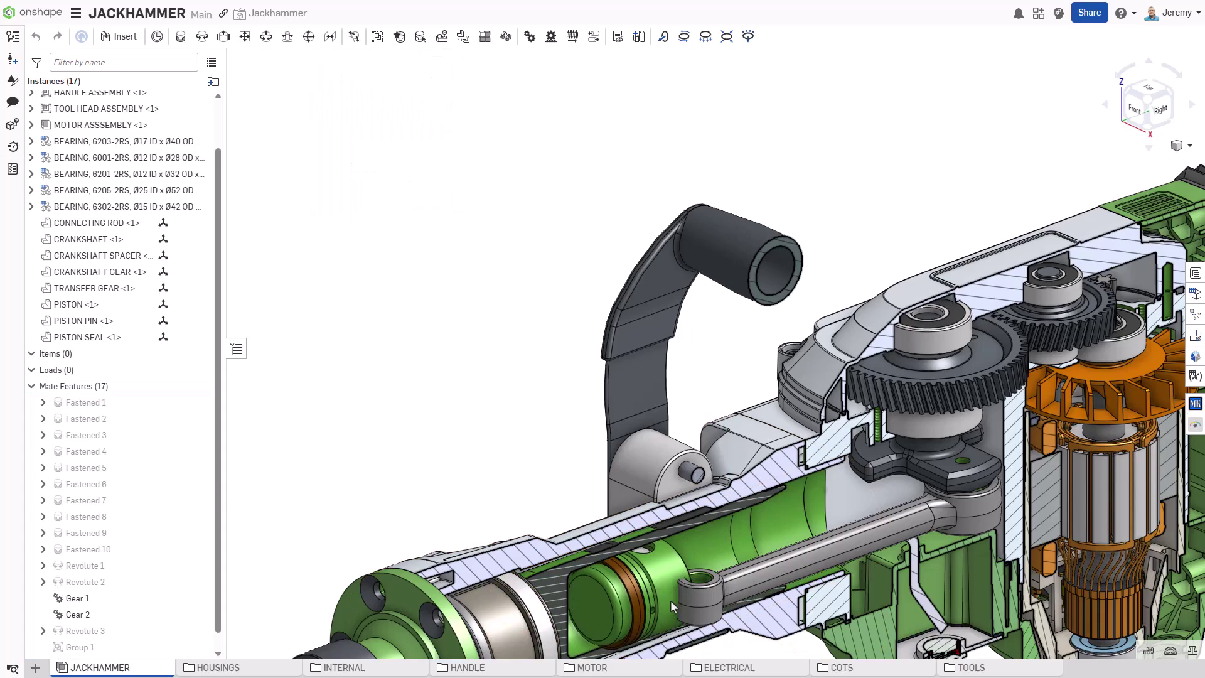
# Change the piston's slider mate to a cylindrical mate, and move and turn the piston in the cylinder to test it
pyautogui.moveTo(479, 507); pyautogui.dragTo(418, 272, button='middle')
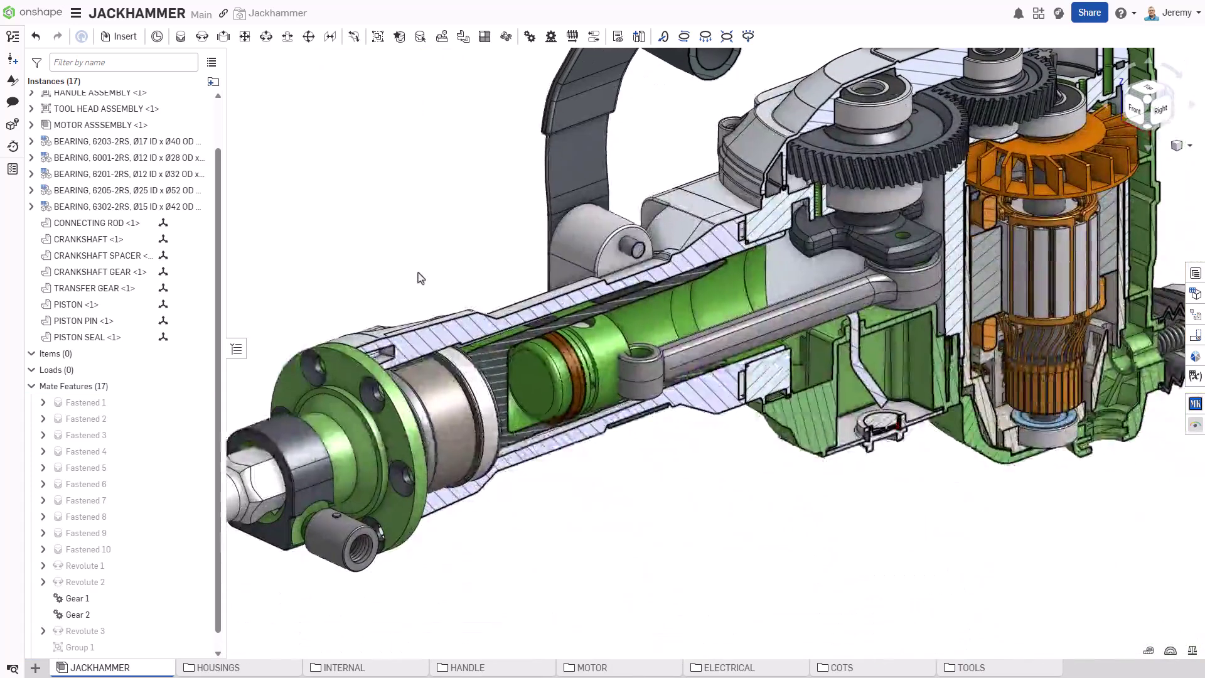
pyautogui.scroll(3, 421, 278)
pyautogui.rightClick(772, 411)
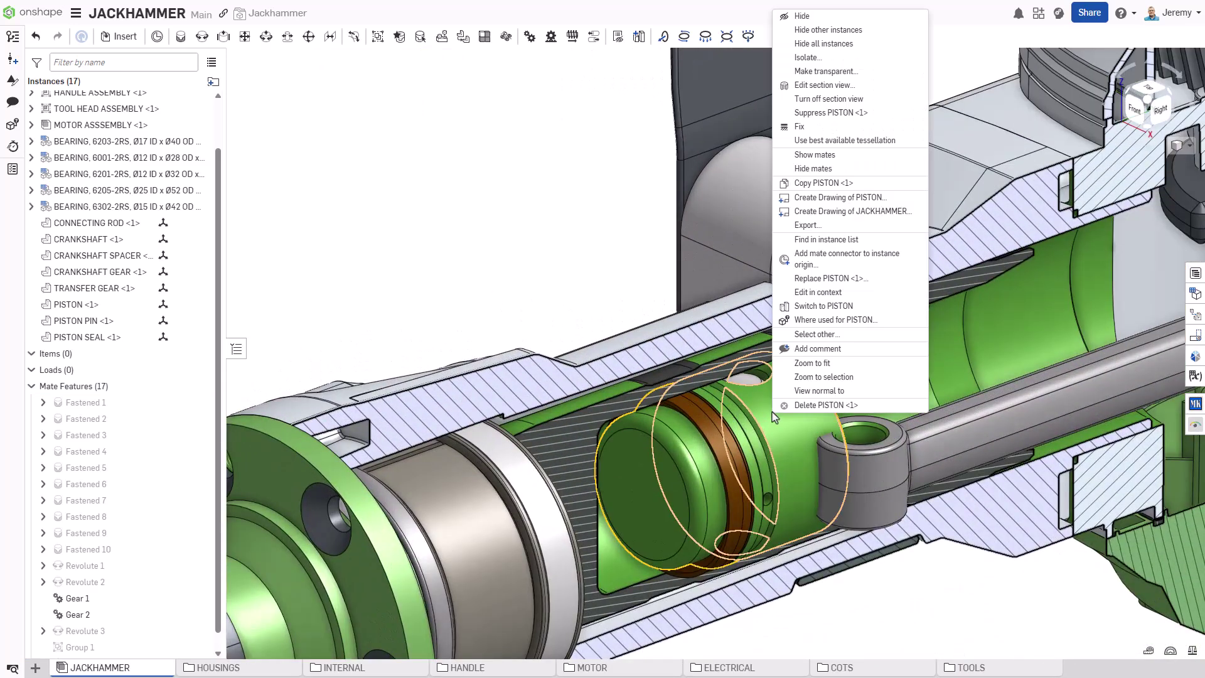
pyautogui.click(832, 165)
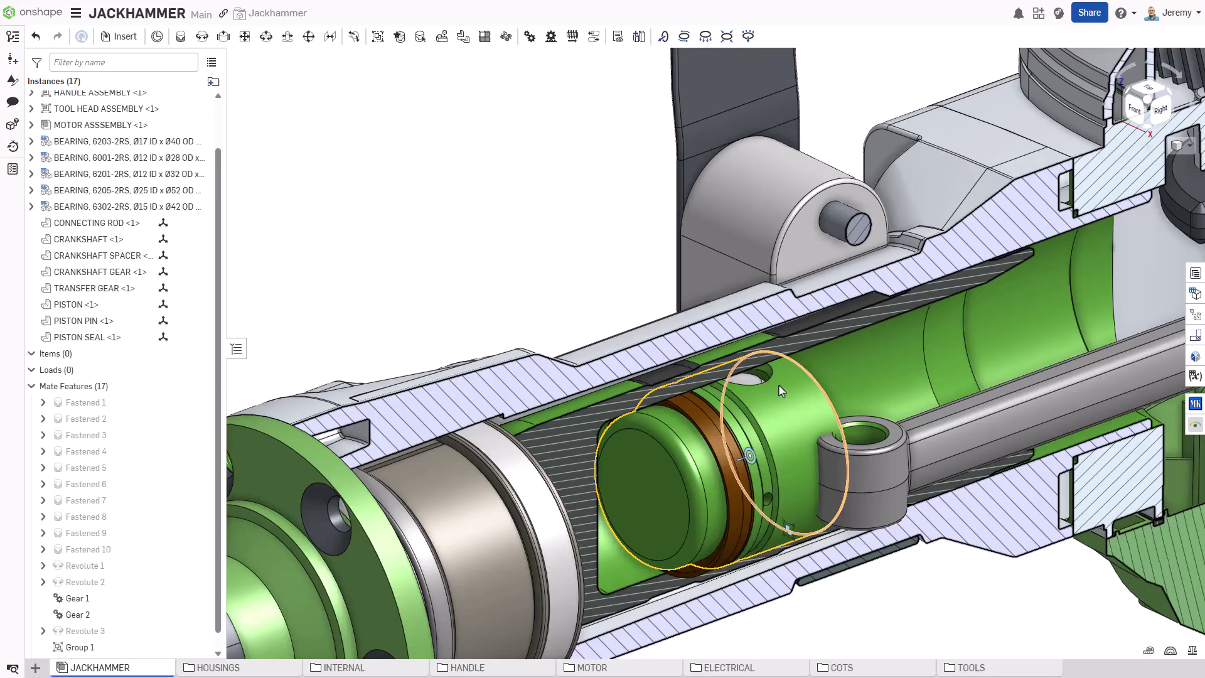
pyautogui.rightClick(750, 456)
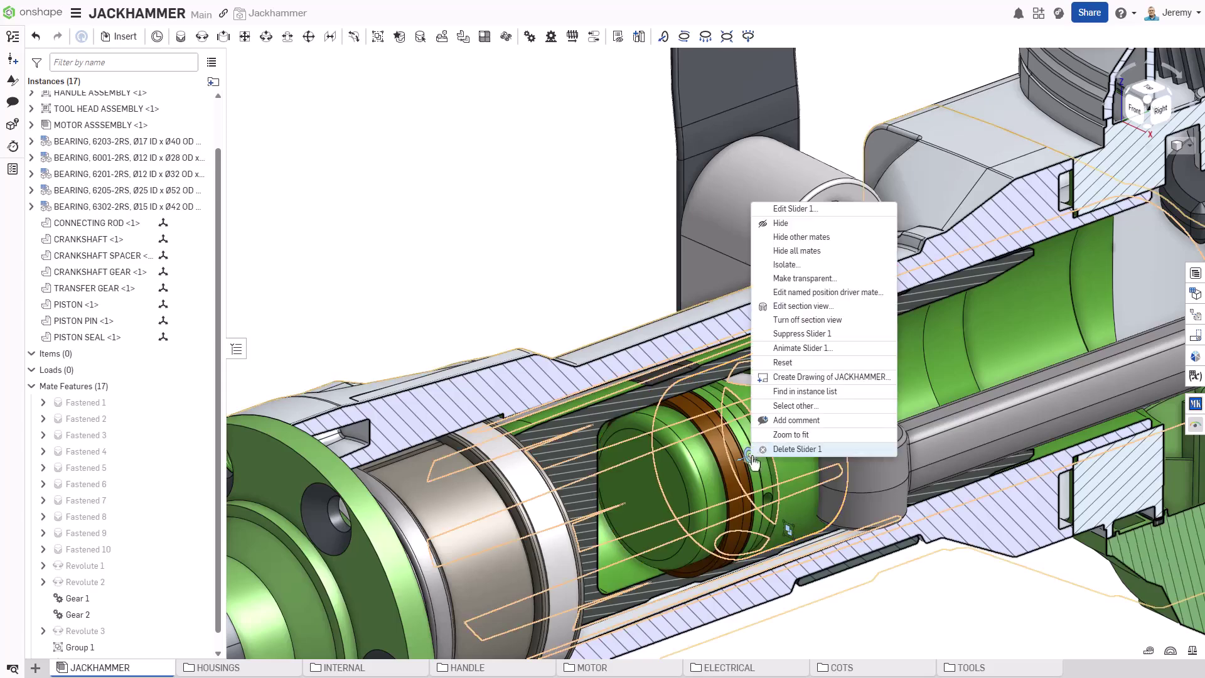
pyautogui.click(781, 208)
pyautogui.click(390, 76)
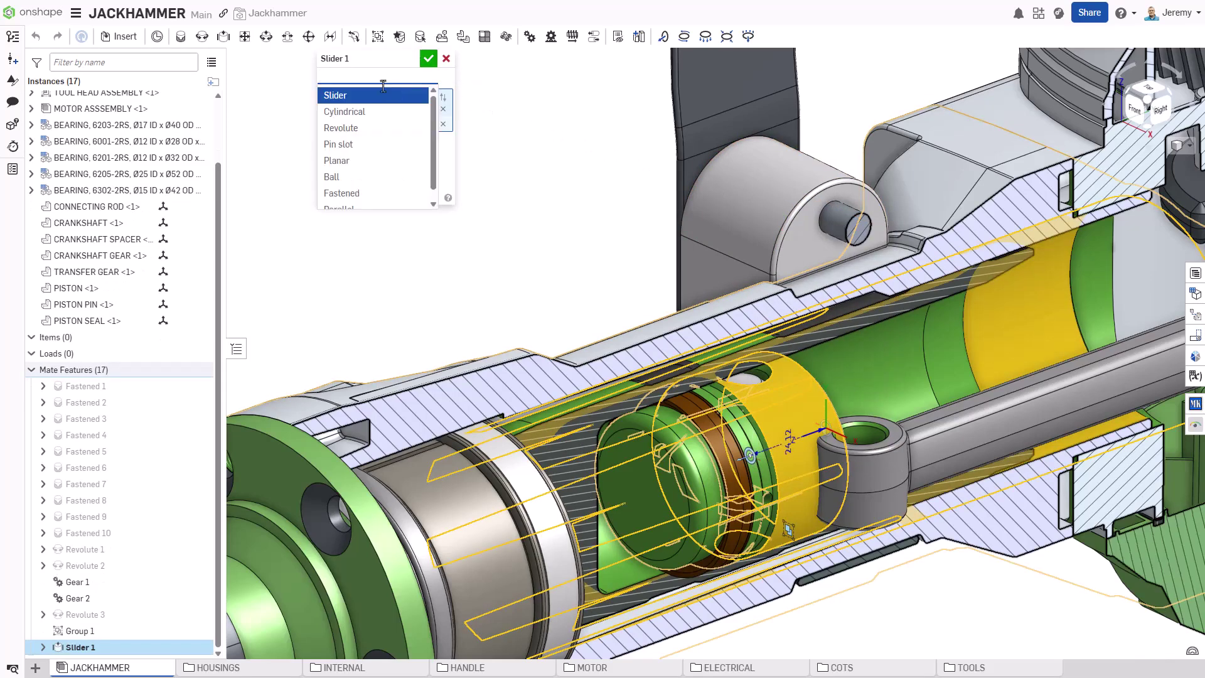
pyautogui.click(364, 116)
pyautogui.click(429, 59)
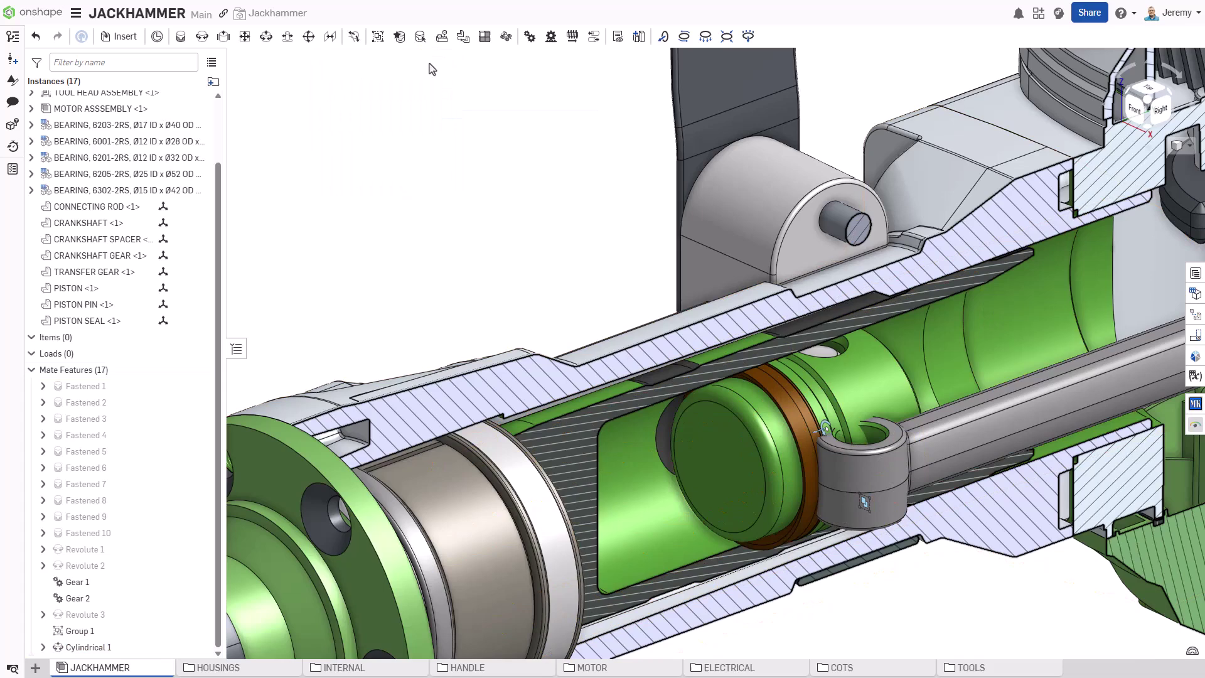
pyautogui.moveTo(798, 386); pyautogui.dragTo(753, 442)
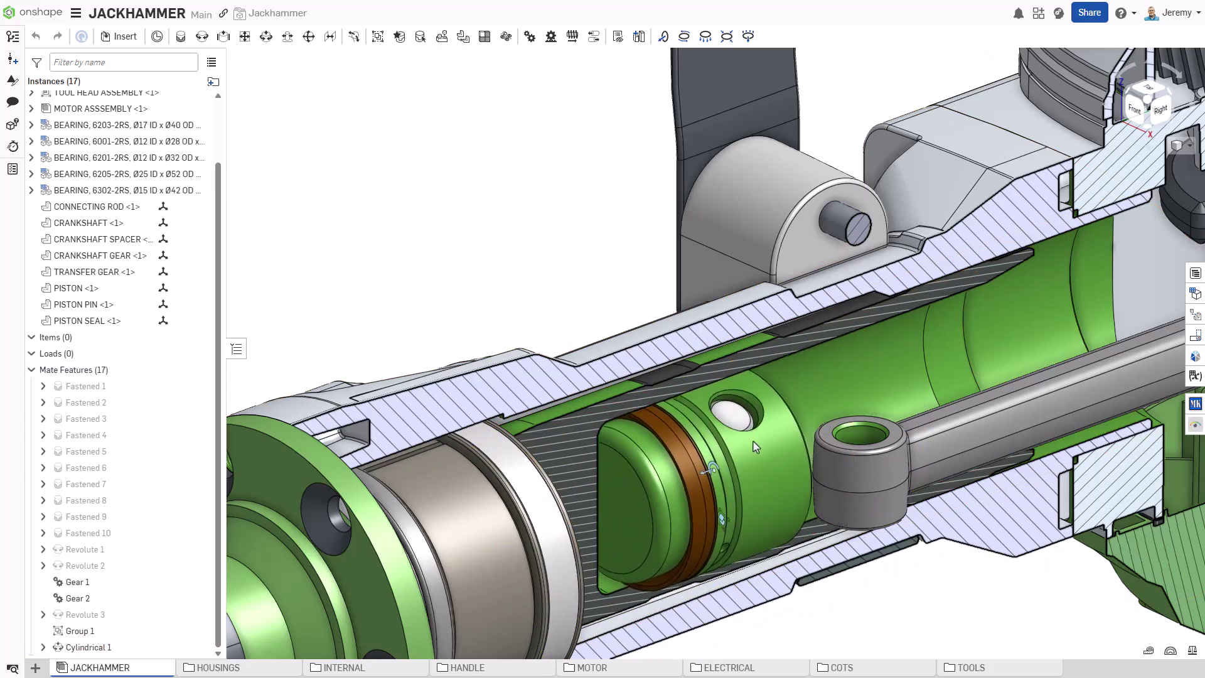
# Add a cylindrical mate between the connecting rod's small end hole and the piston's pin hole
pyautogui.press('s')
pyautogui.click(591, 278)
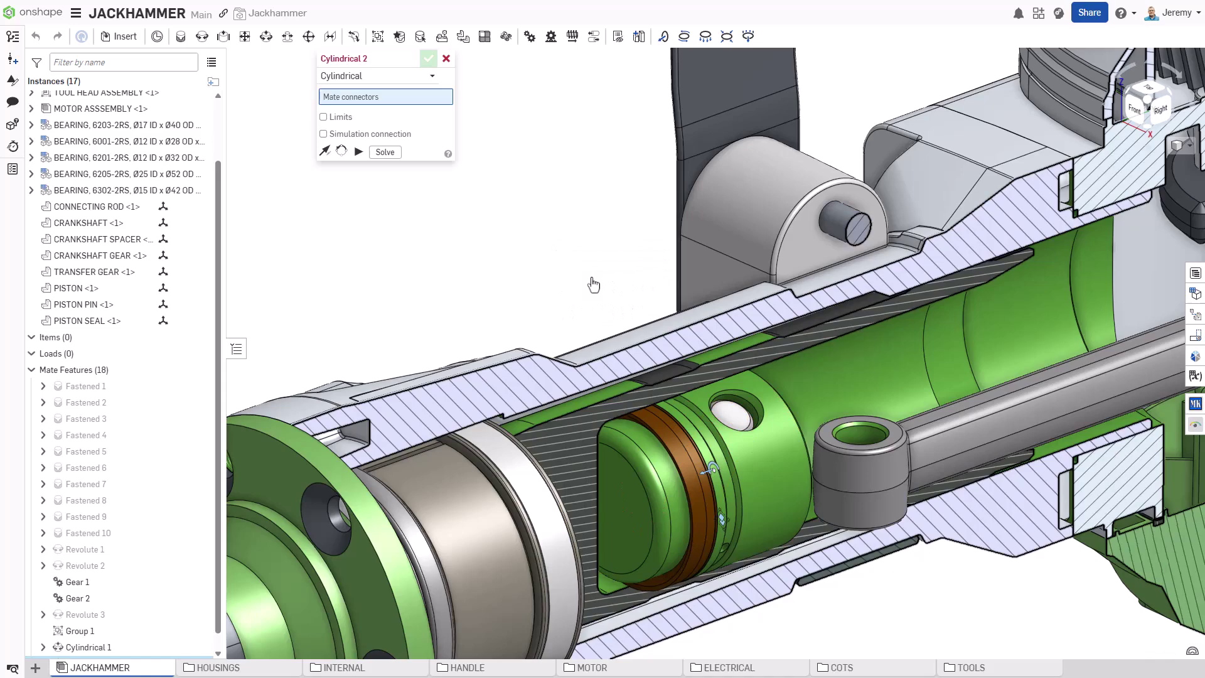
pyautogui.click(863, 438)
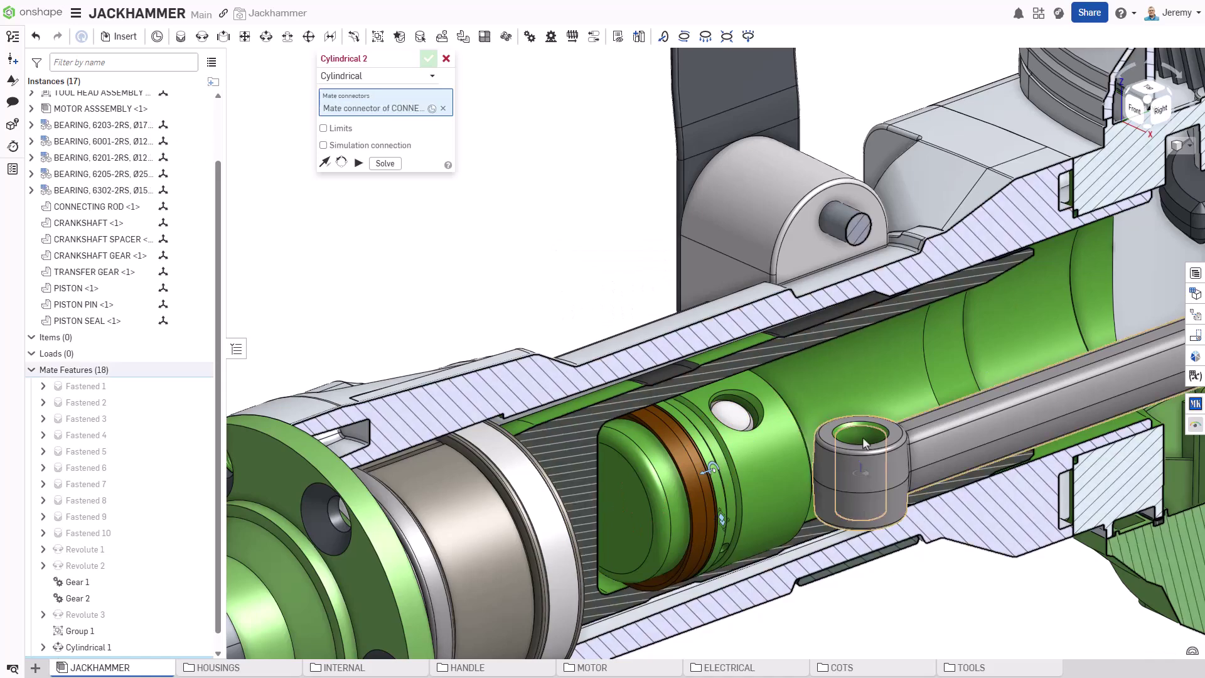
pyautogui.click(757, 409)
pyautogui.press('Return')
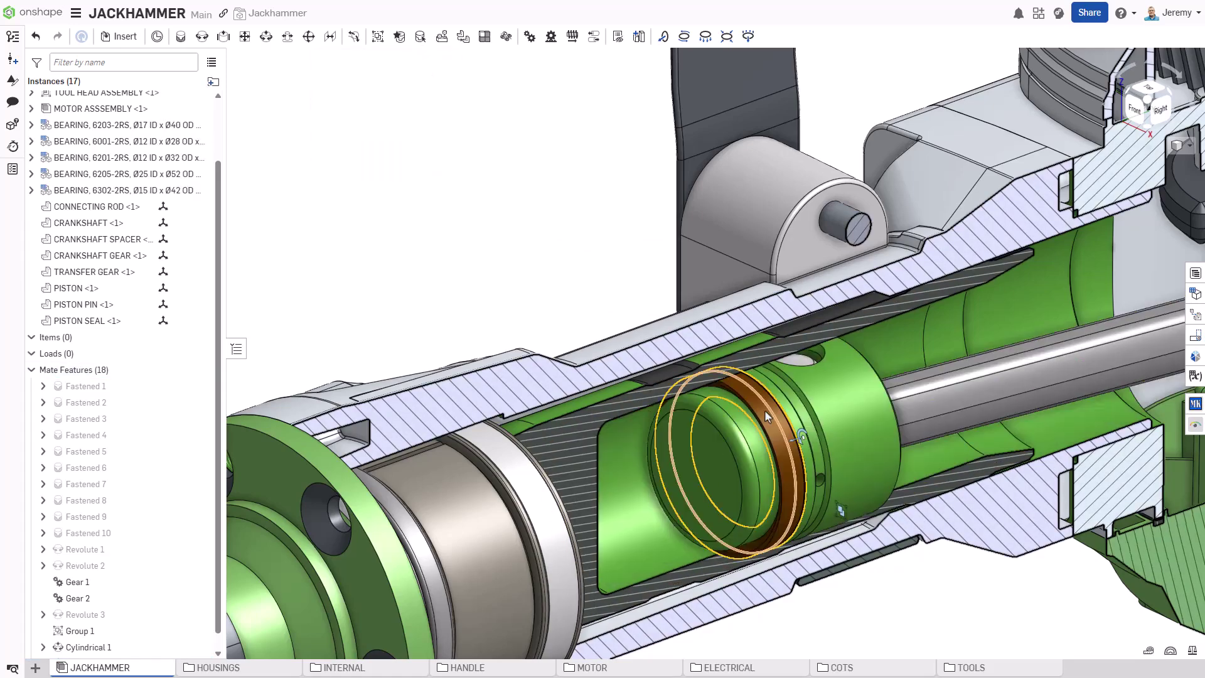
pyautogui.press('f')
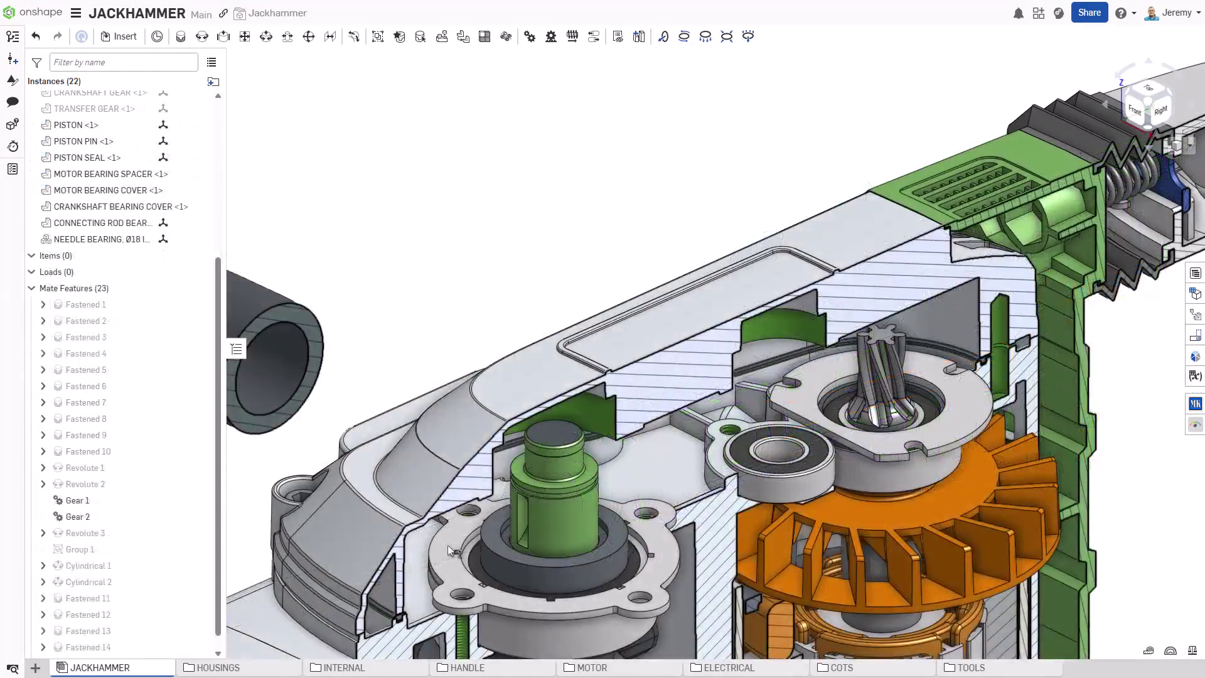
# Insert a standard ISO socket button head screw, M6 x 14 stainless steel, into the rotor housing hole beside the transfer gear bearing
pyautogui.press('i')
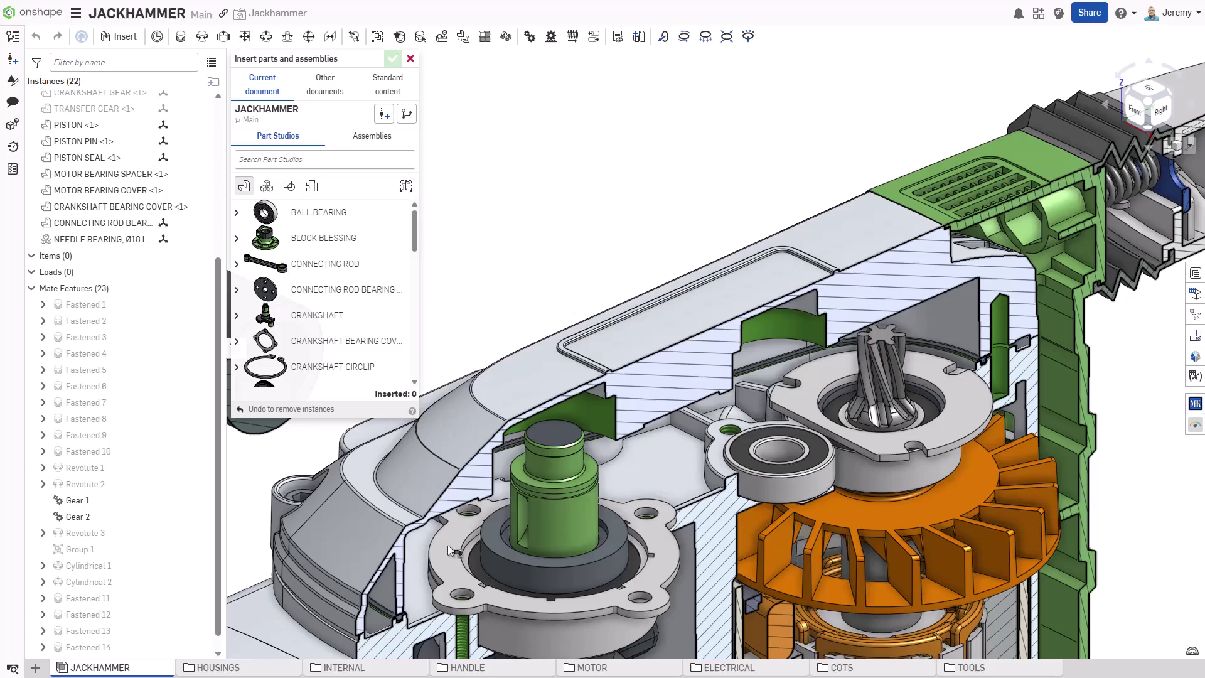
pyautogui.click(403, 98)
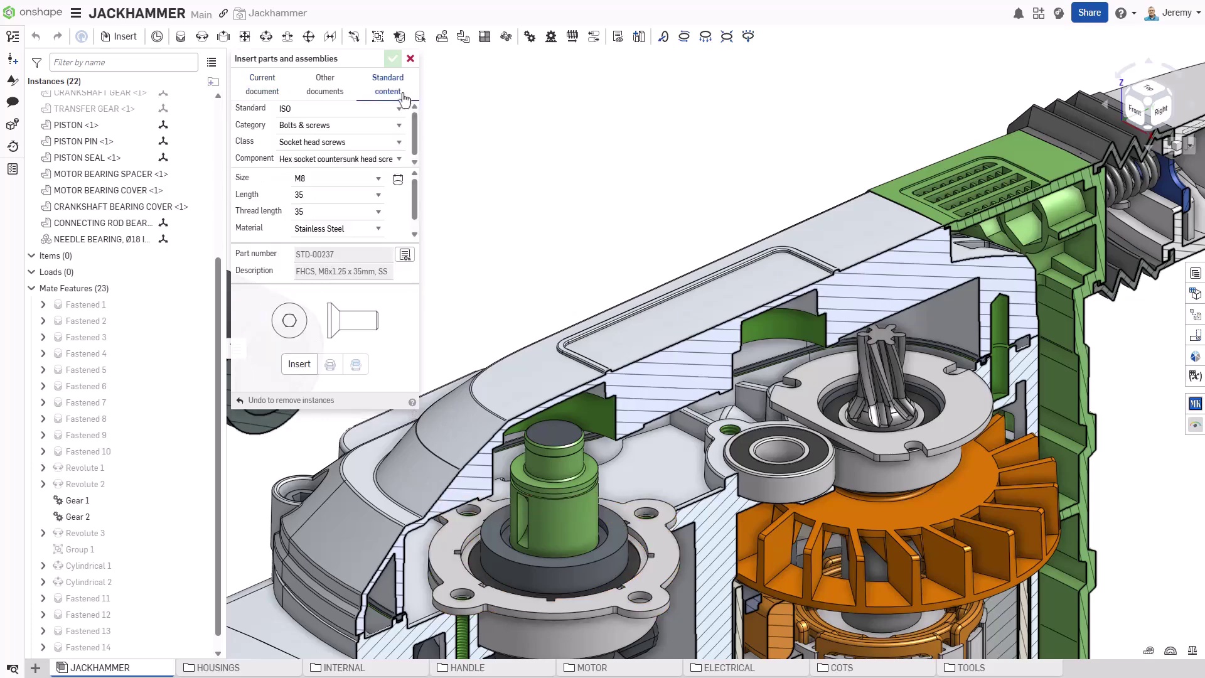
pyautogui.click(339, 158)
pyautogui.click(315, 238)
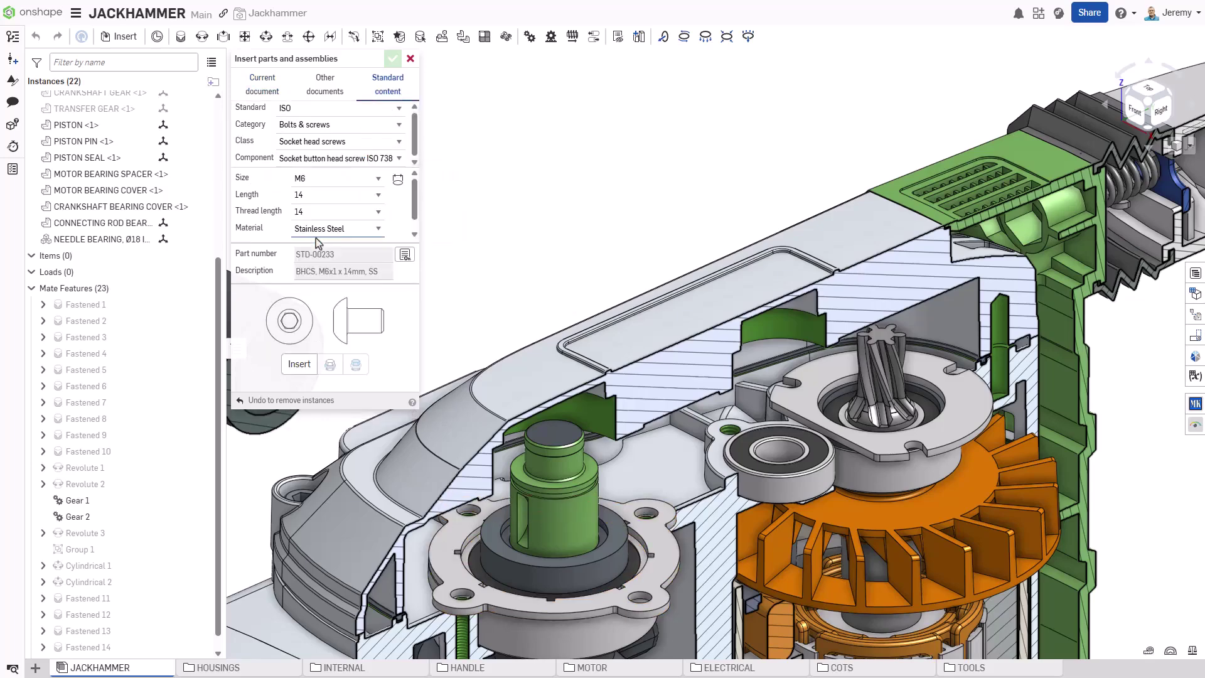
pyautogui.click(299, 364)
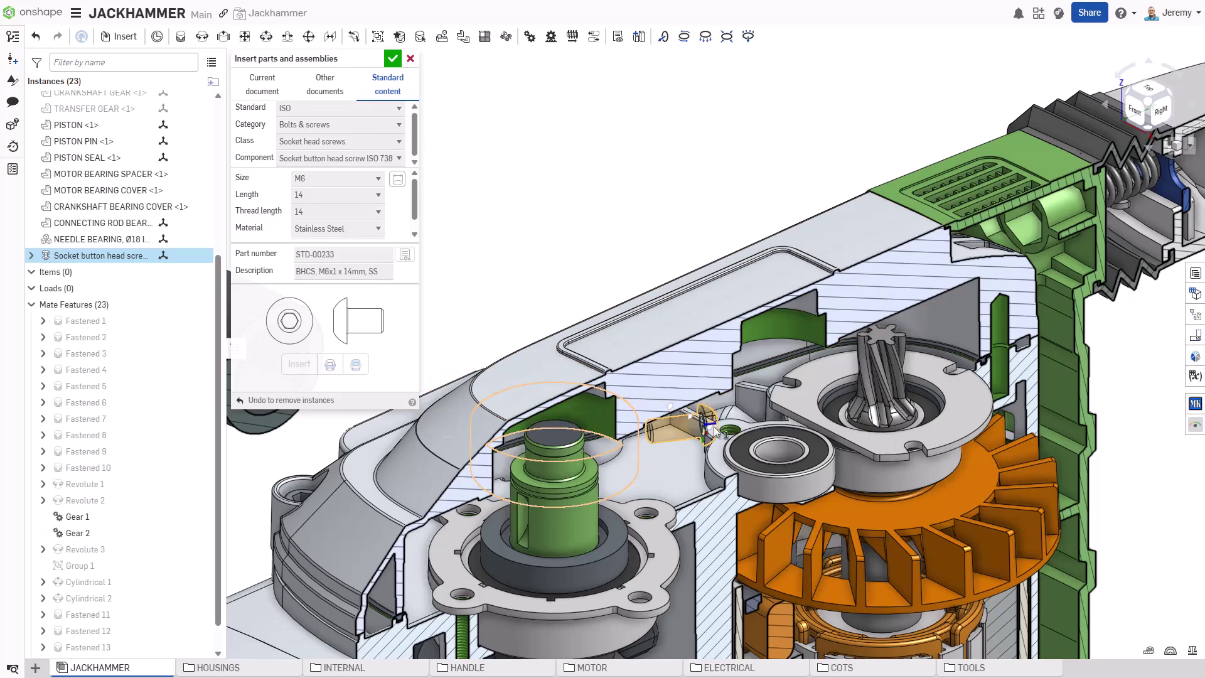
pyautogui.click(725, 427)
pyautogui.click(394, 63)
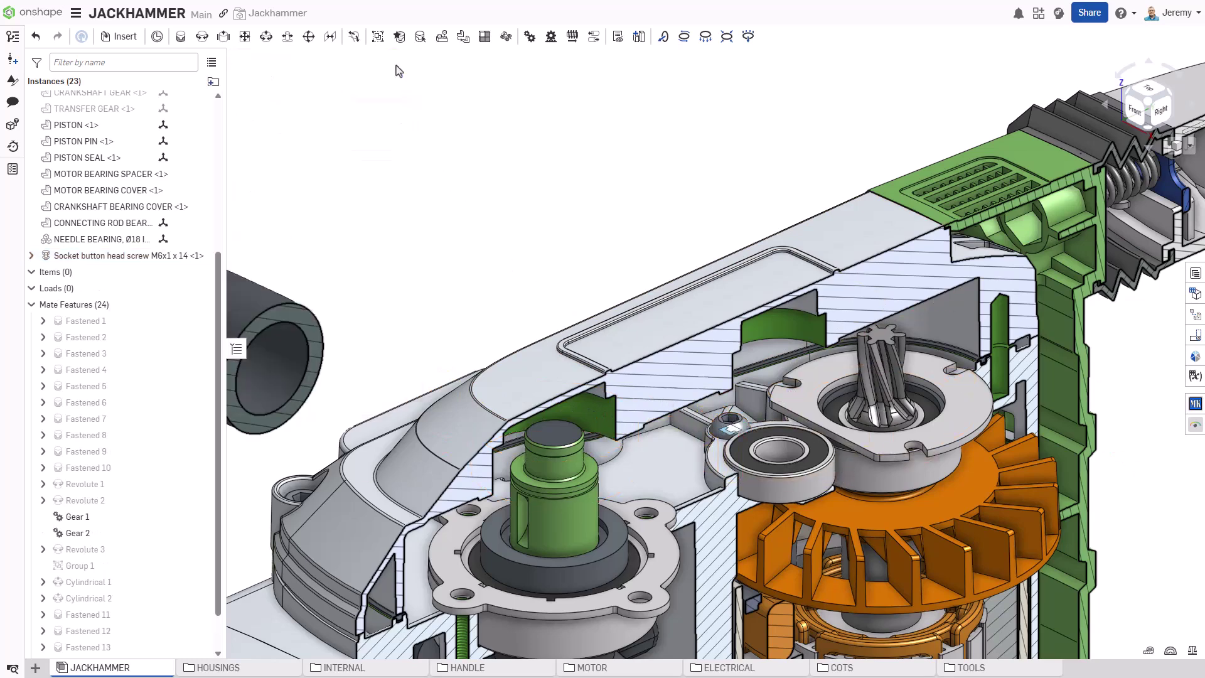
# Edit the button head screw's fastened mate to the rotor housing and enable its offset
pyautogui.rightClick(725, 427)
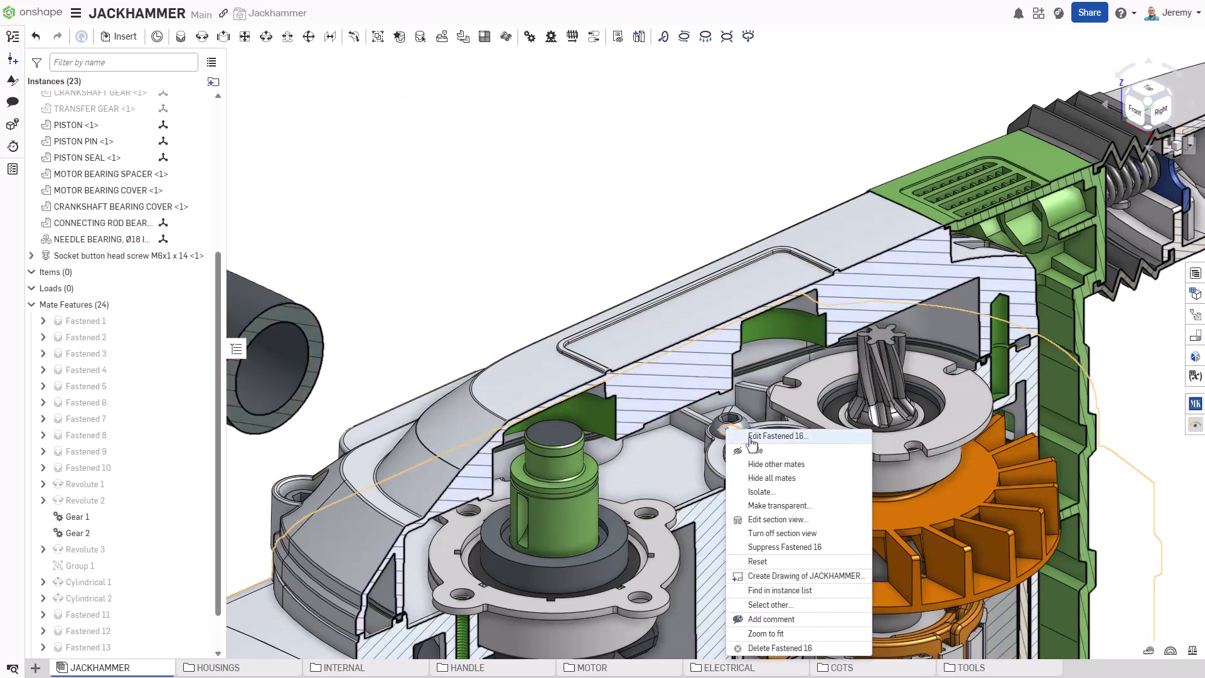
pyautogui.click(746, 439)
pyautogui.click(341, 144)
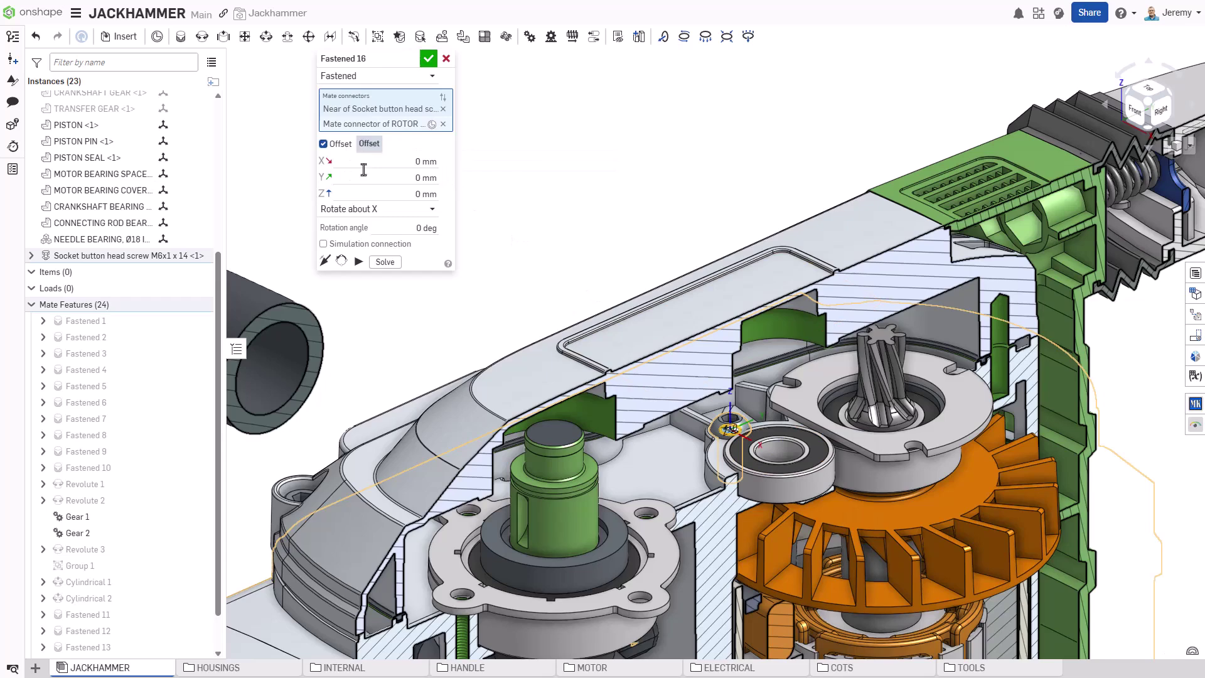
pyautogui.press('Return')
# Create a circular pattern of 2 equally spaced button head screws over 360 degrees around the rotor housing's bearing boss
pyautogui.press('s')
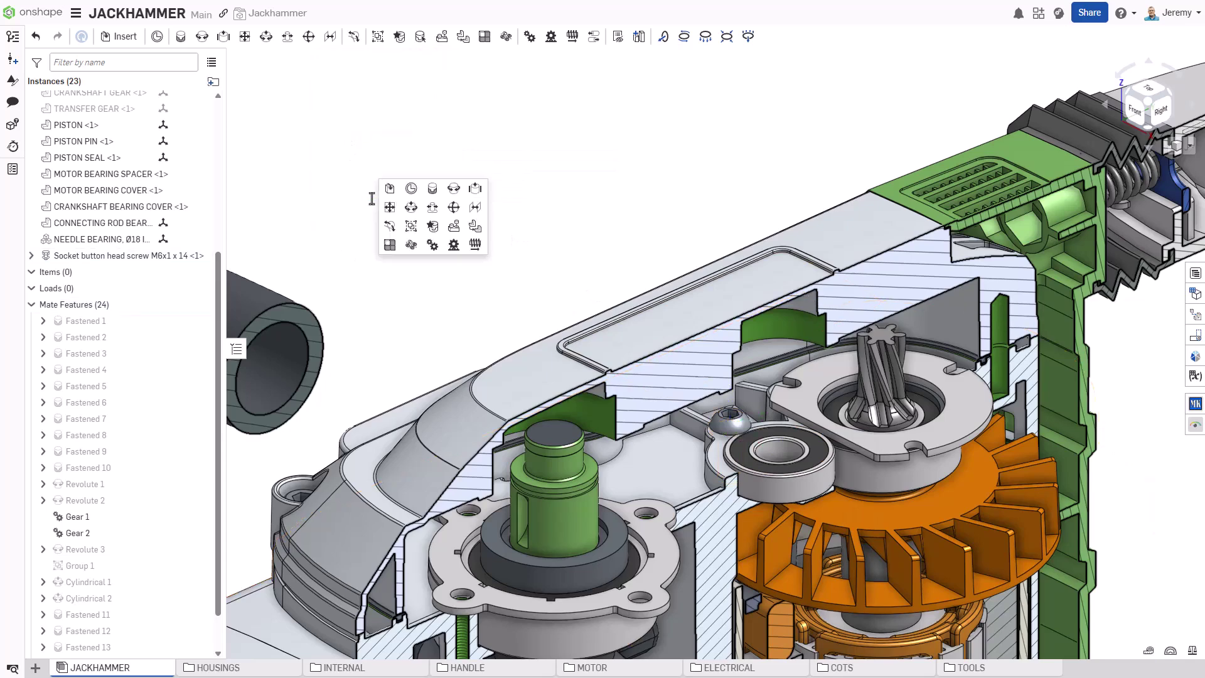
pyautogui.click(410, 245)
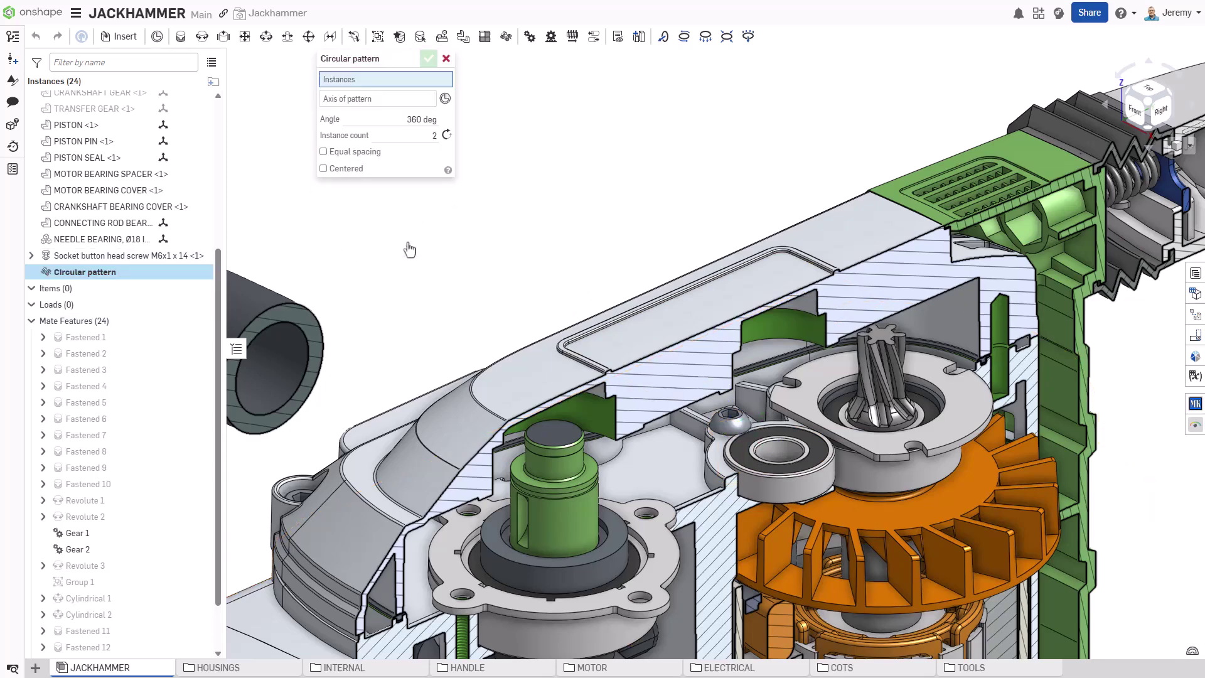
pyautogui.click(720, 423)
pyautogui.click(713, 475)
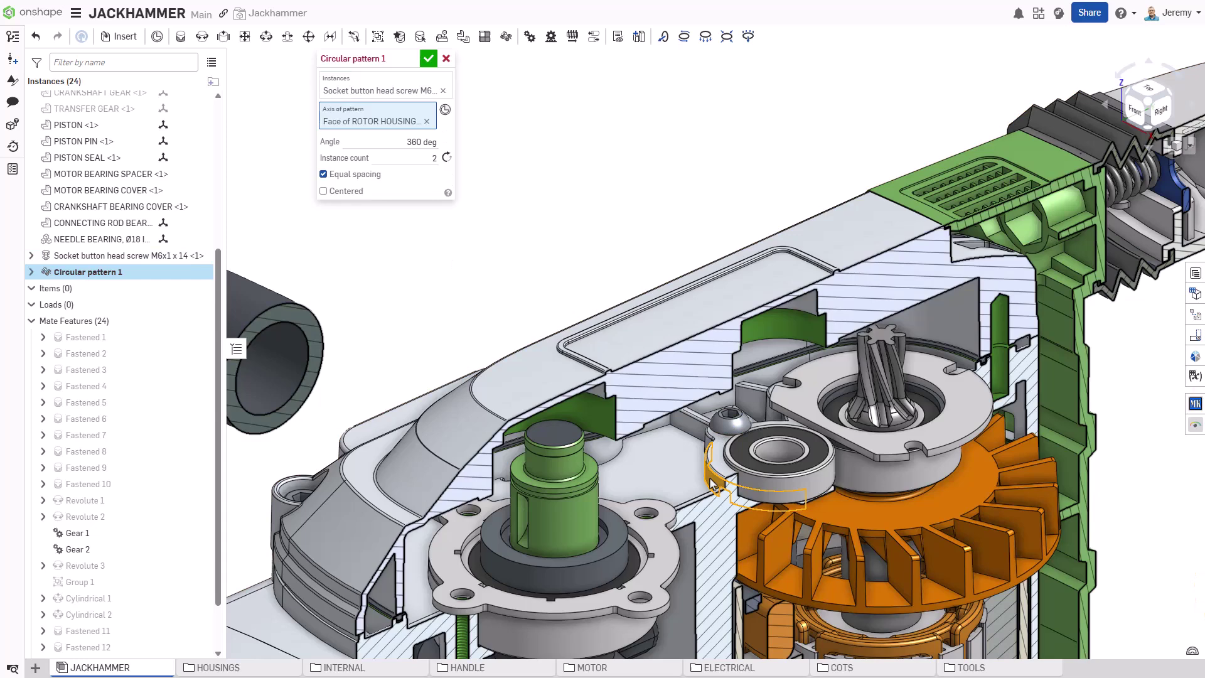
pyautogui.press('Return')
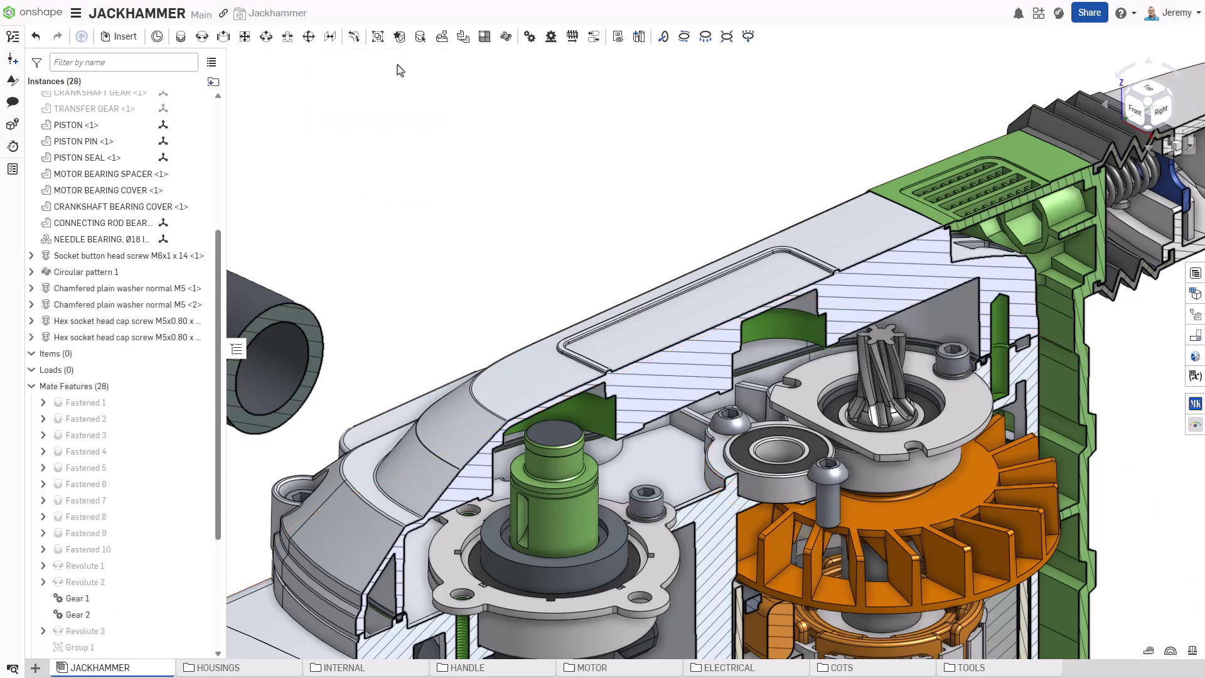
# Replicate the M5 washer and hex socket head cap screw to the matching hole edges on the motor bearing cover's face
pyautogui.press('s')
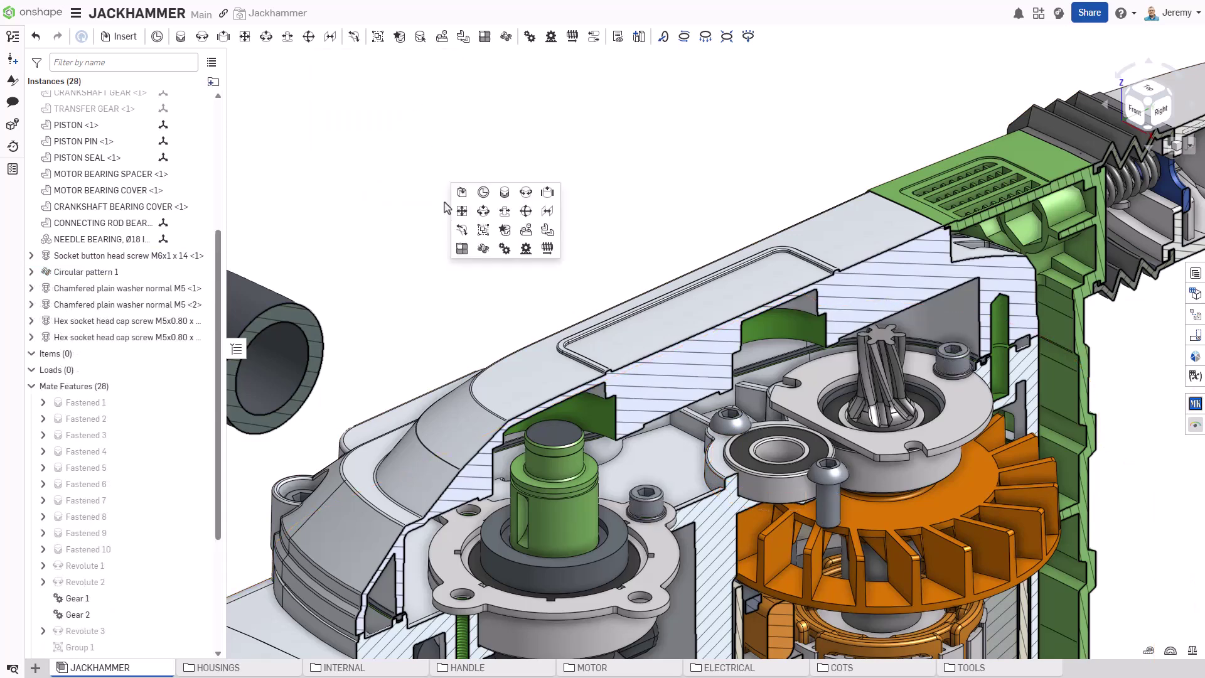
pyautogui.click(524, 231)
pyautogui.click(956, 378)
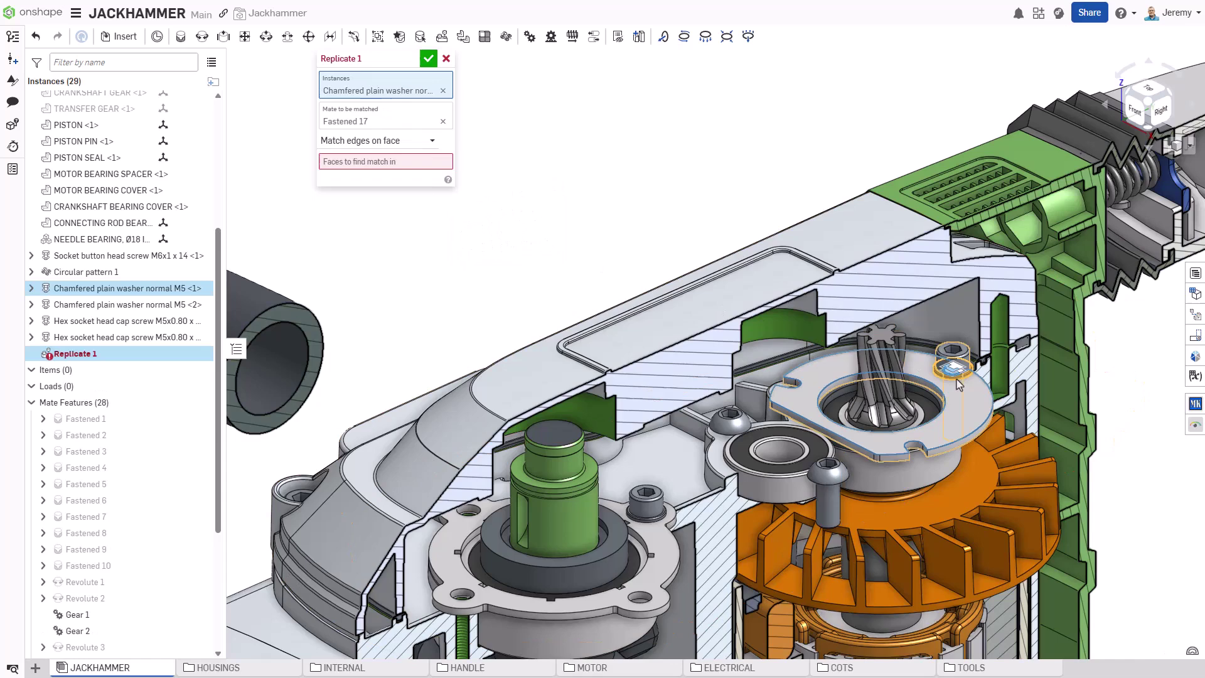
pyautogui.click(963, 359)
pyautogui.click(968, 399)
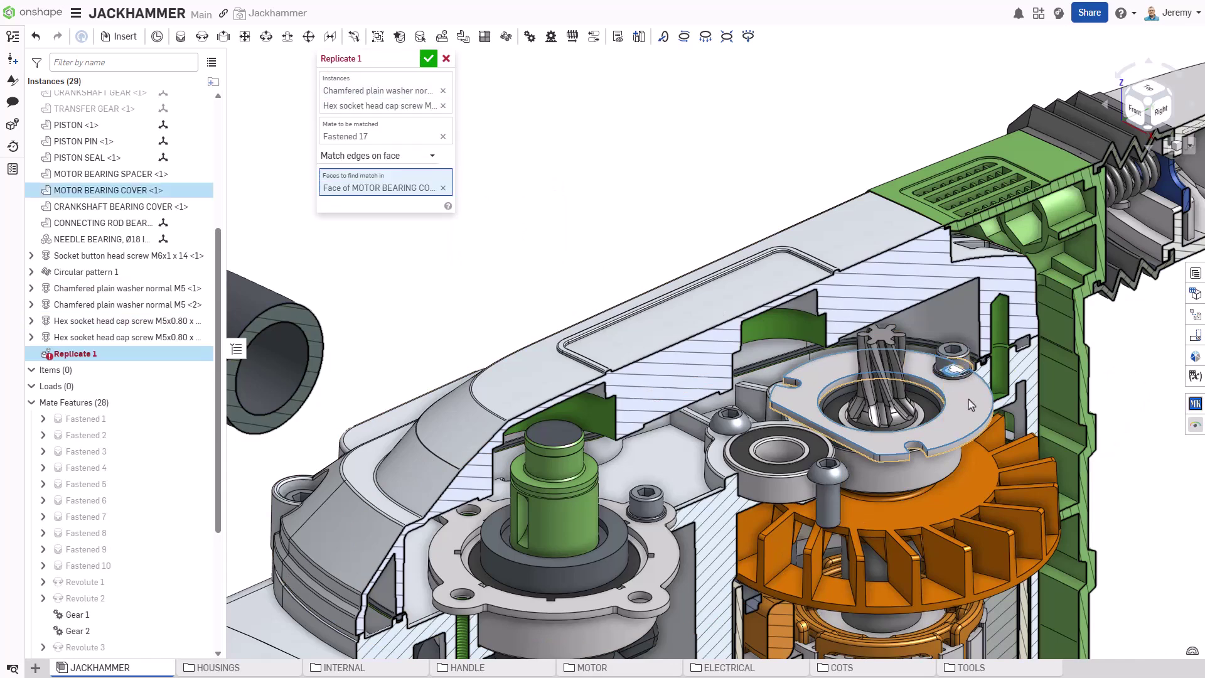
pyautogui.press('Return')
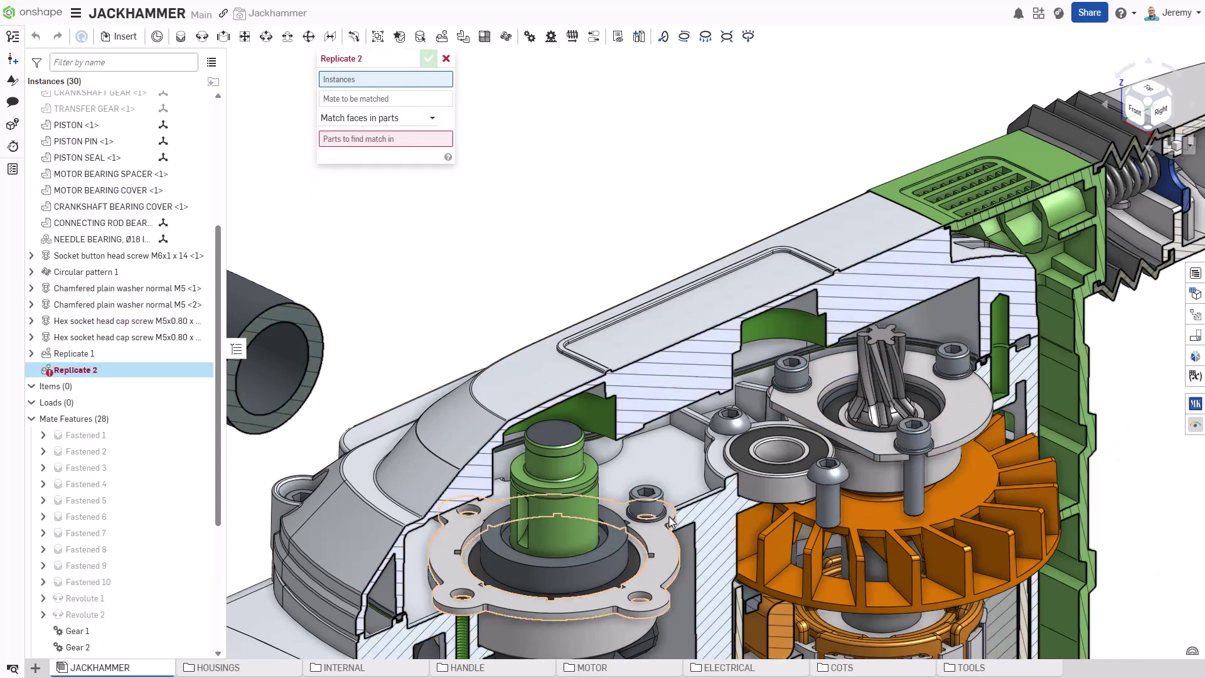
# Replicate the second M5 washer and cap screw to the matching hole edges on the crankshaft bearing cover's face
pyautogui.click(646, 511)
pyautogui.click(657, 494)
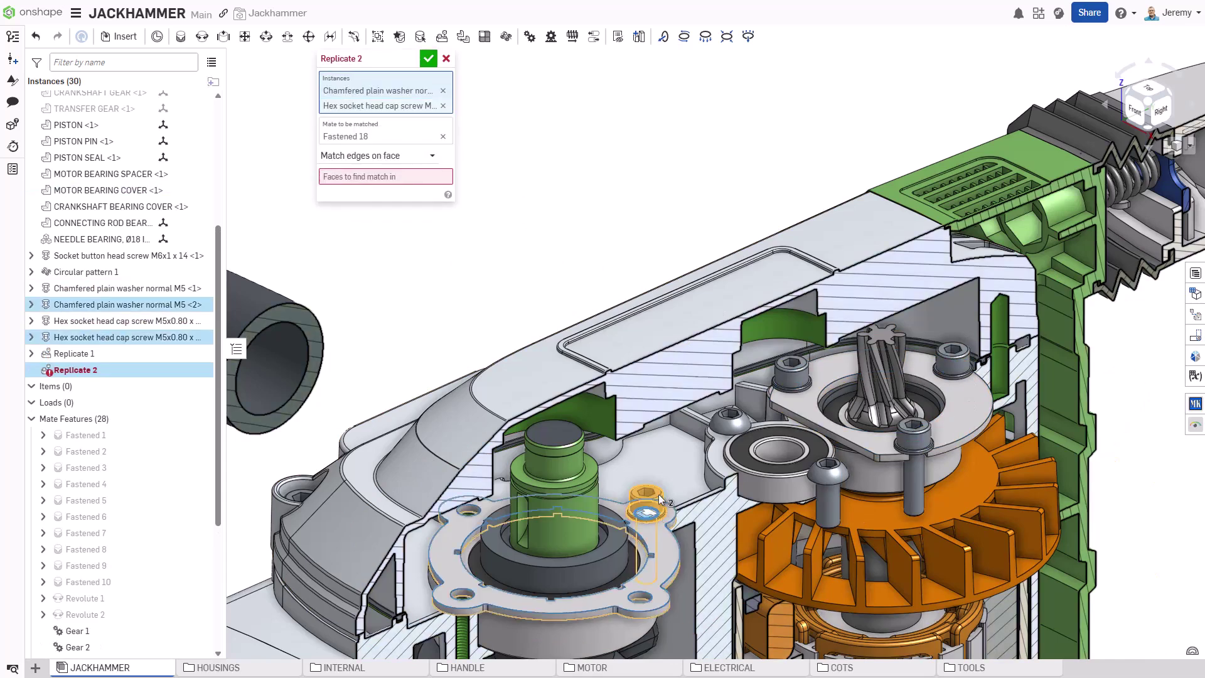
pyautogui.click(657, 540)
pyautogui.press('Return')
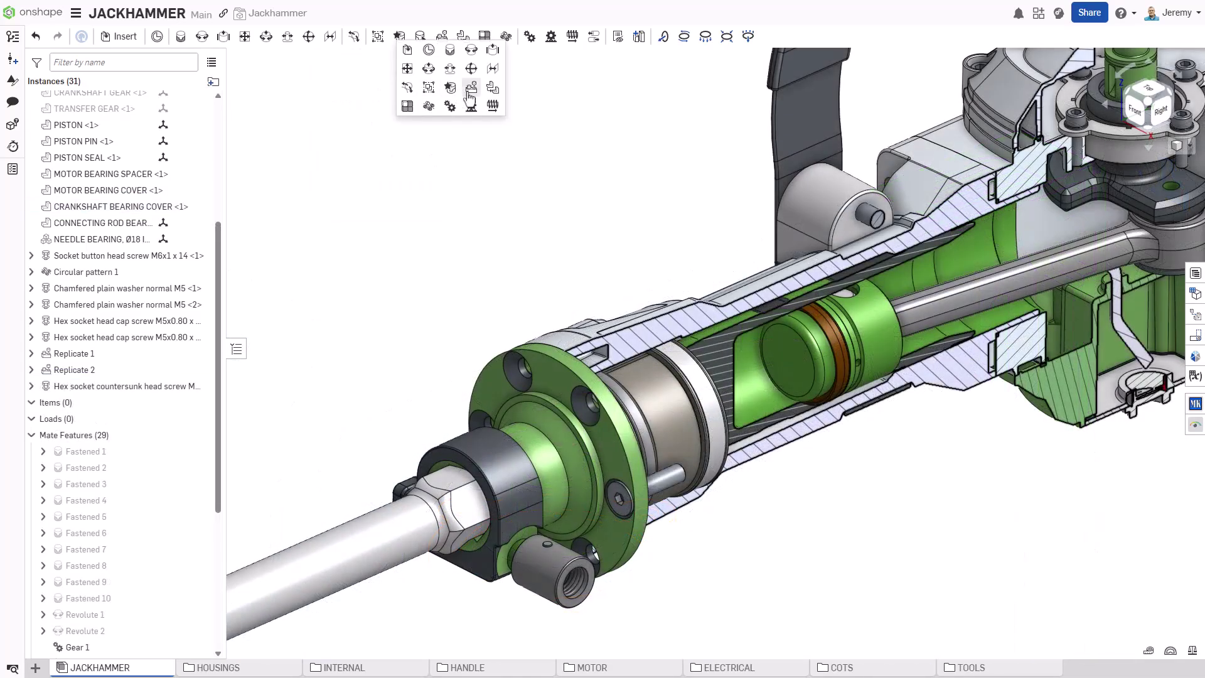
# Replicate the hex socket countersunk head screw to the matching holes in the tool head's flange
pyautogui.click(470, 89)
pyautogui.click(621, 496)
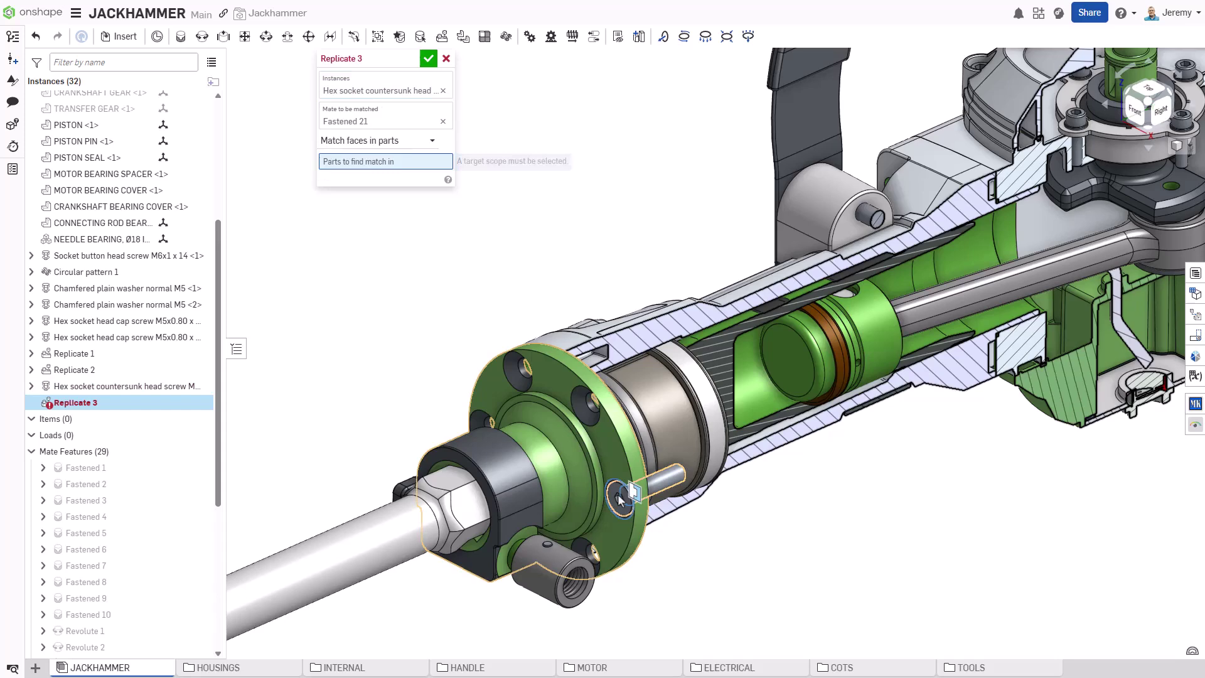
pyautogui.click(611, 464)
pyautogui.press('Return')
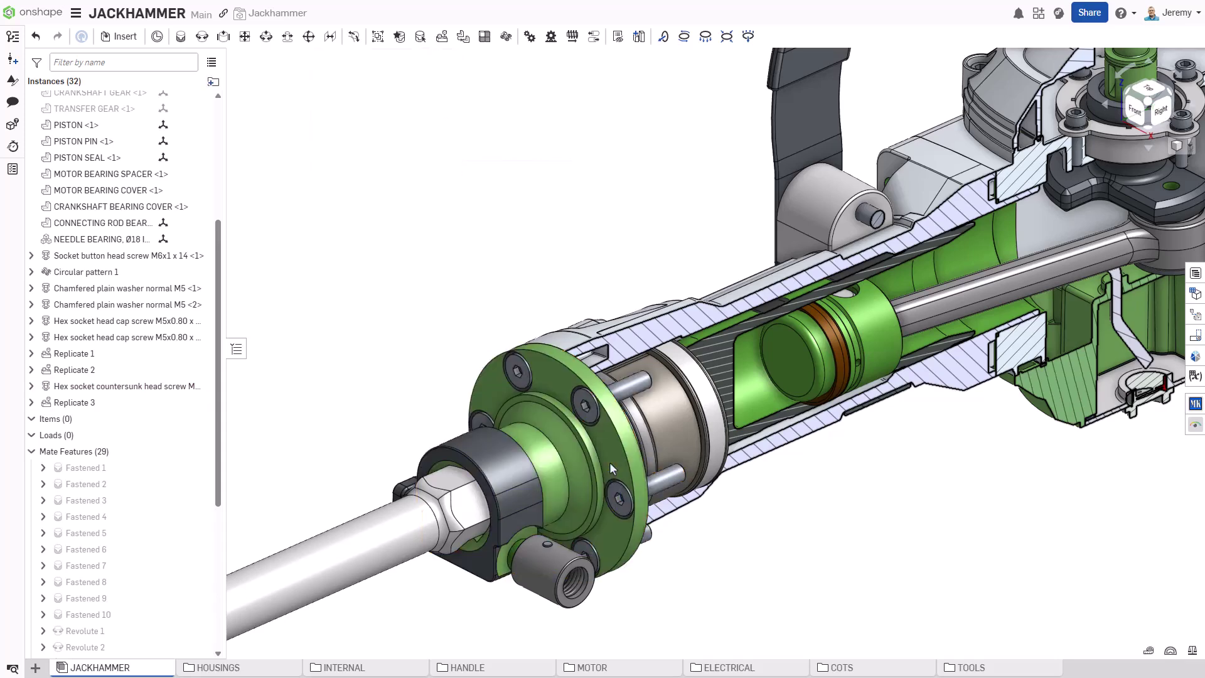
# Show the hidden gears and bearings again and fit the whole jackhammer in view
pyautogui.rightClick(528, 267)
pyautogui.click(537, 275)
pyautogui.press('f')
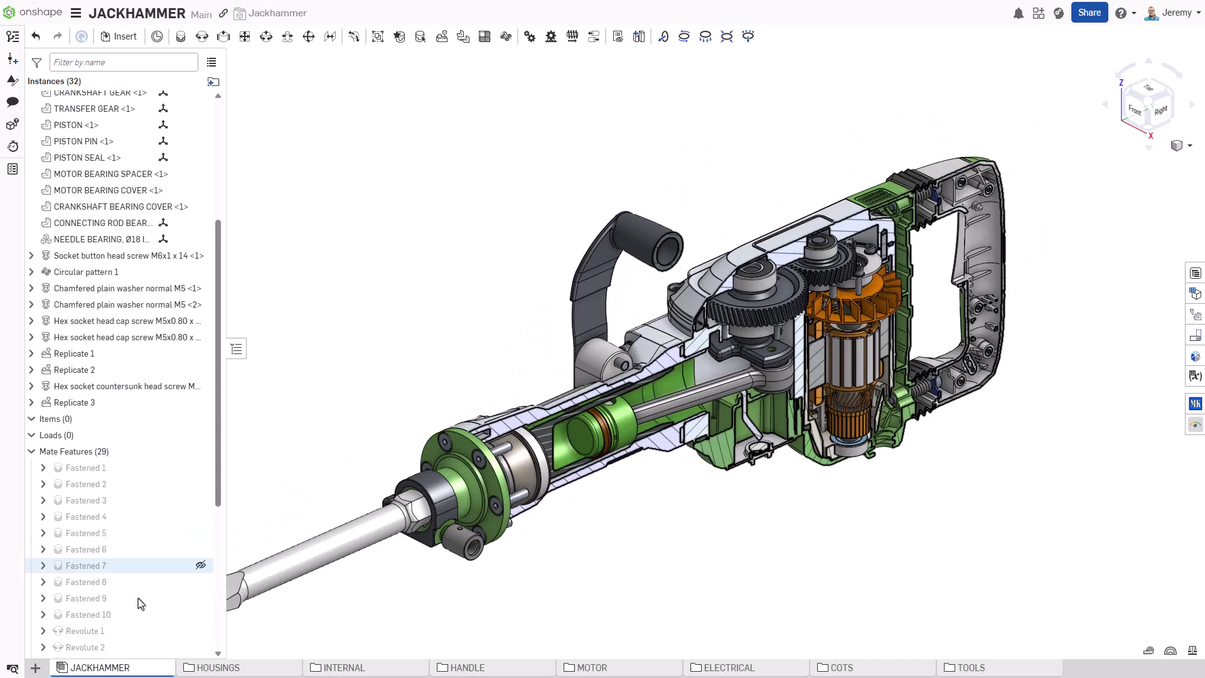
# Animate the crankshaft's revolute mate from 0 to 360 degrees with 600 steps and Loop playback, and play it
pyautogui.rightClick(113, 632)
pyautogui.click(162, 551)
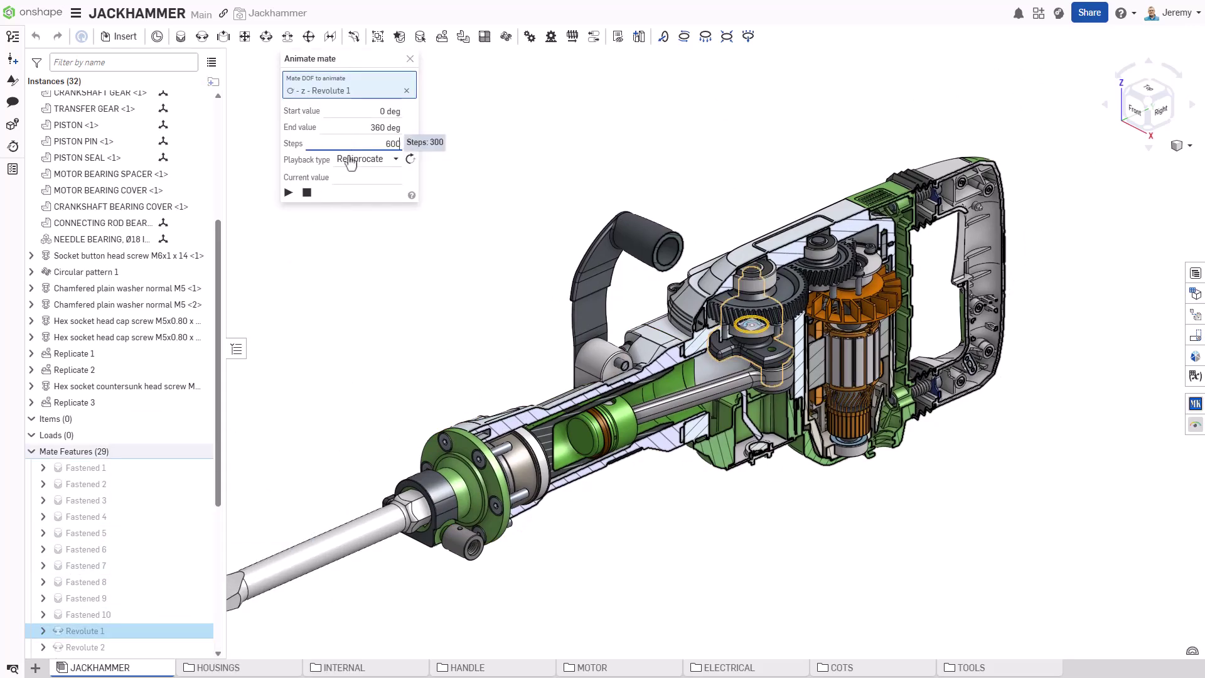
pyautogui.click(350, 161)
pyautogui.click(354, 213)
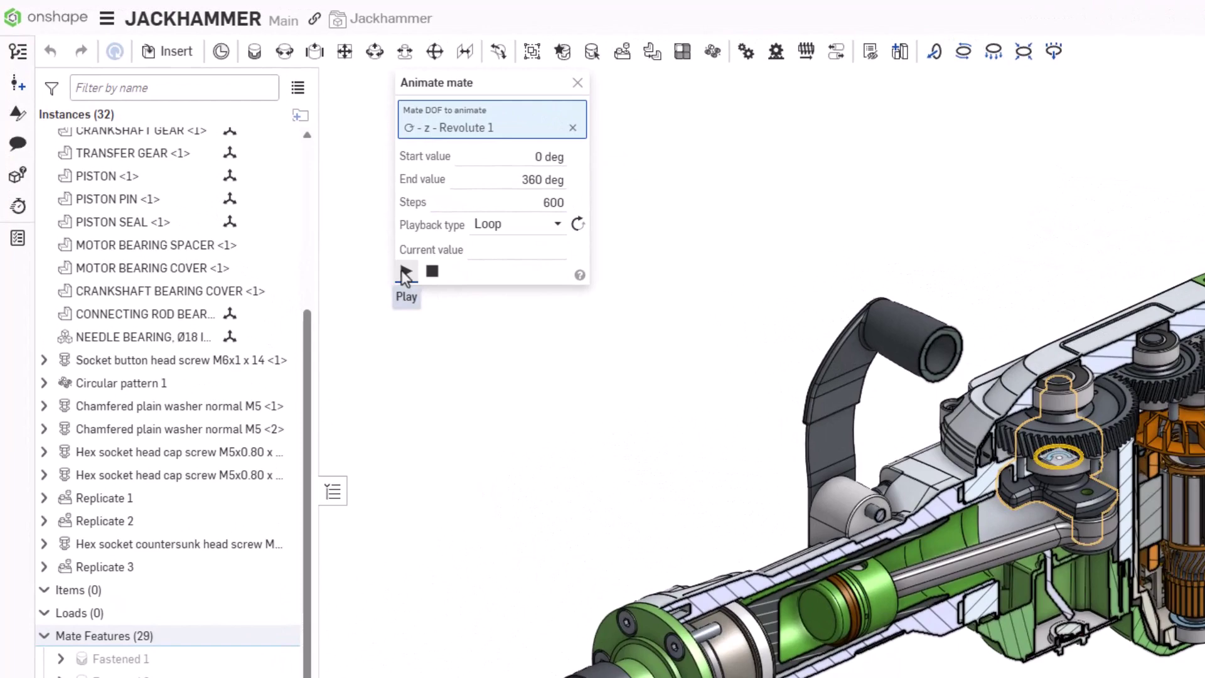
pyautogui.click(402, 272)
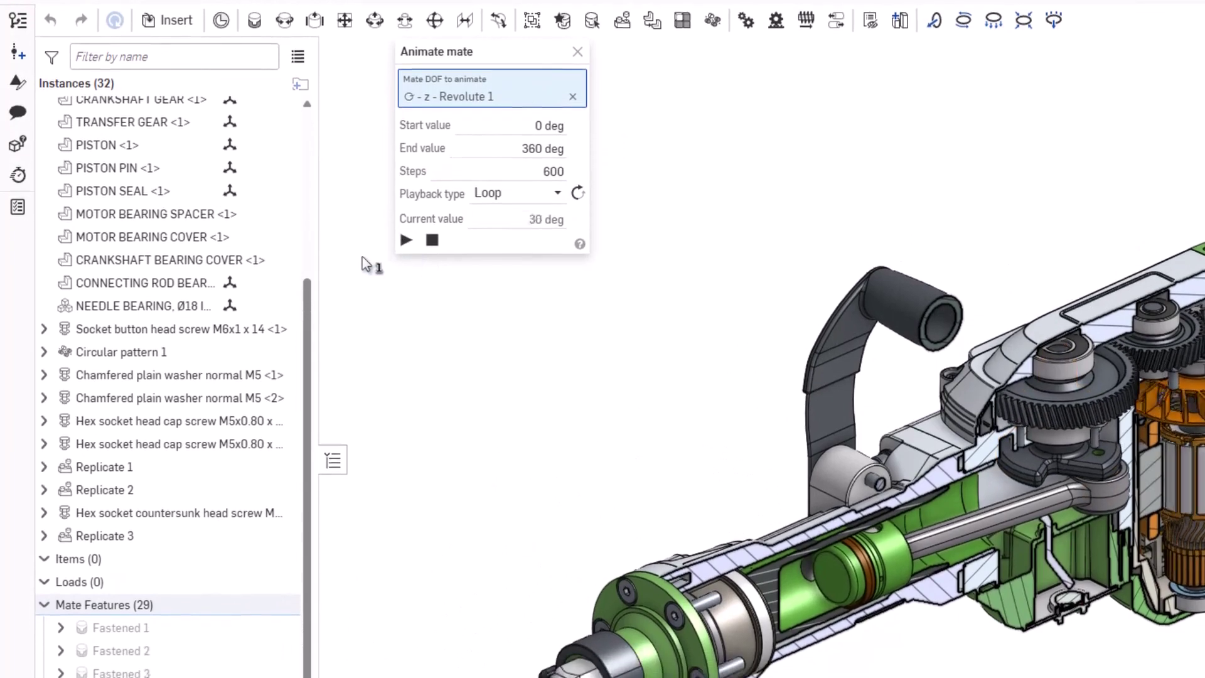